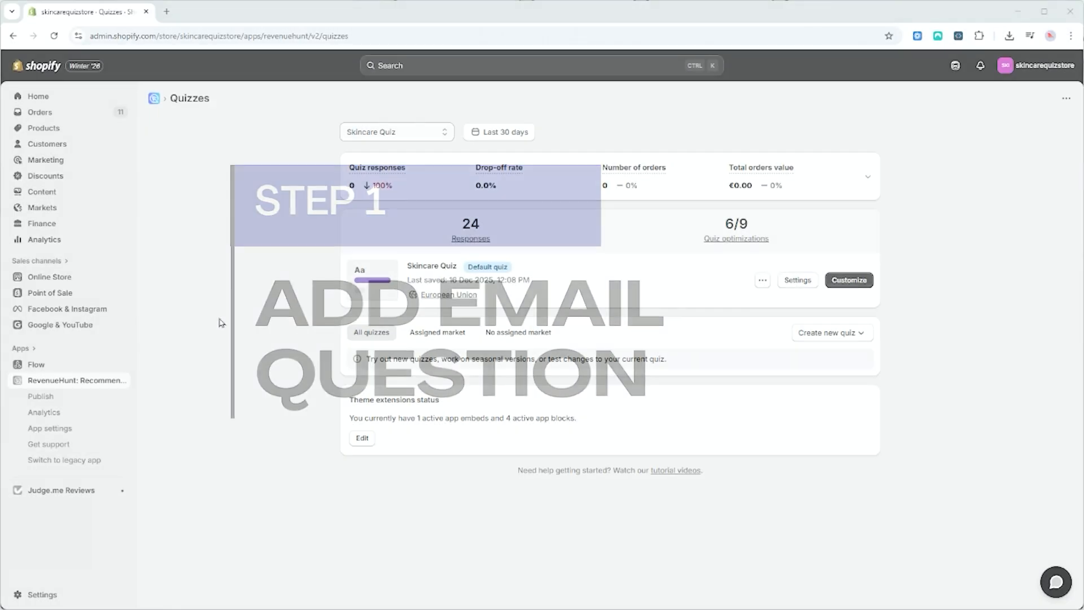
# Open the Skincare Quiz for customizing and show the settings of the email block in question 11
pyautogui.click(833, 281)
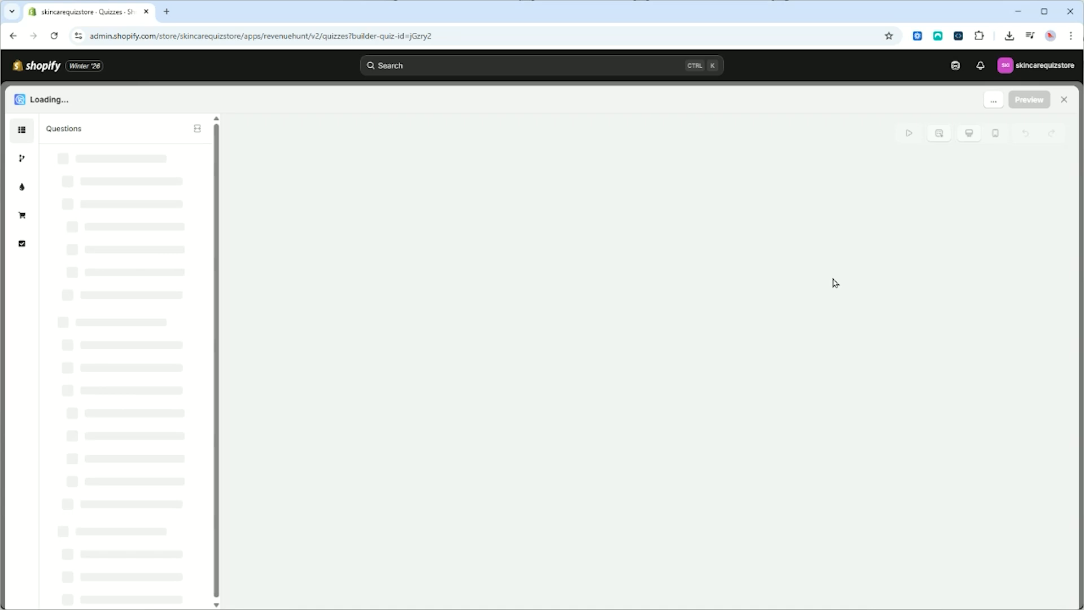
pyautogui.moveTo(216, 172); pyautogui.dragTo(217, 481)
pyautogui.click(122, 446)
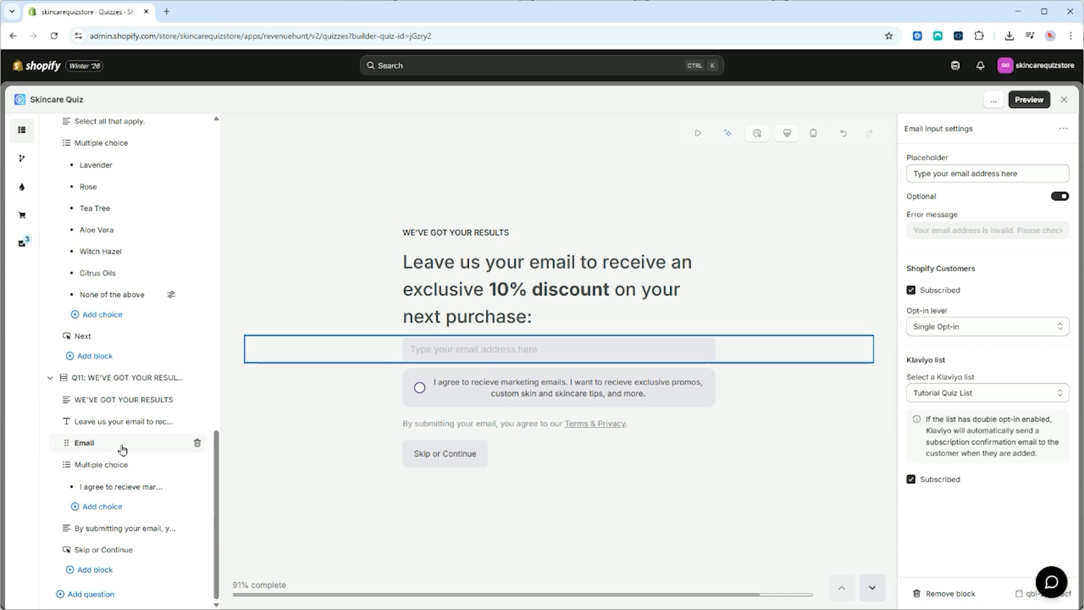
# Look through the question and block types that can be added to the quiz, and close the quiz builder
pyautogui.click(98, 595)
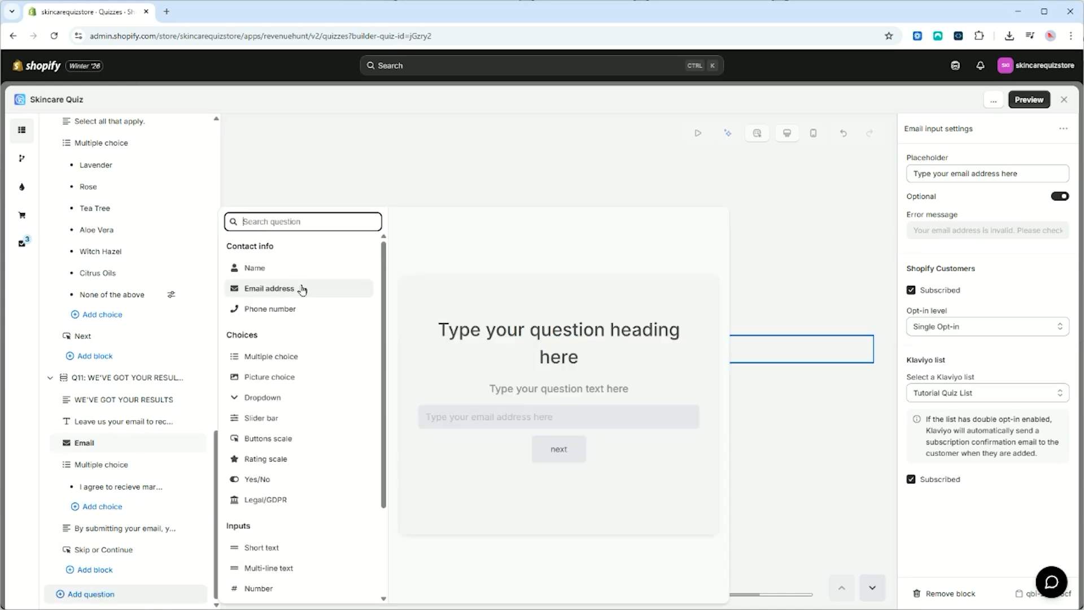
pyautogui.click(17, 589)
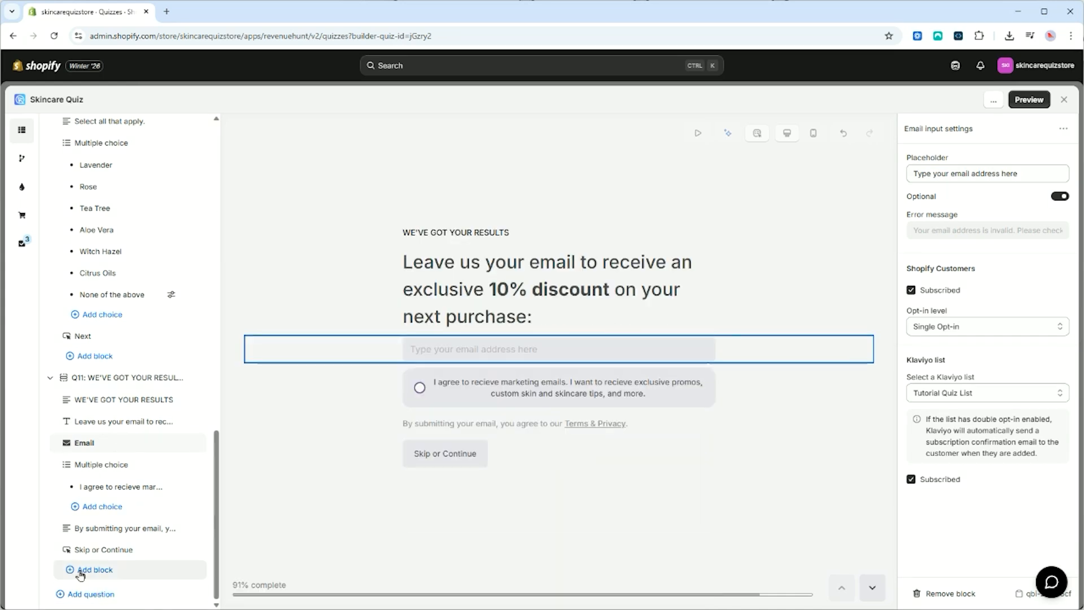
pyautogui.click(95, 569)
pyautogui.scroll(-2, 268, 363)
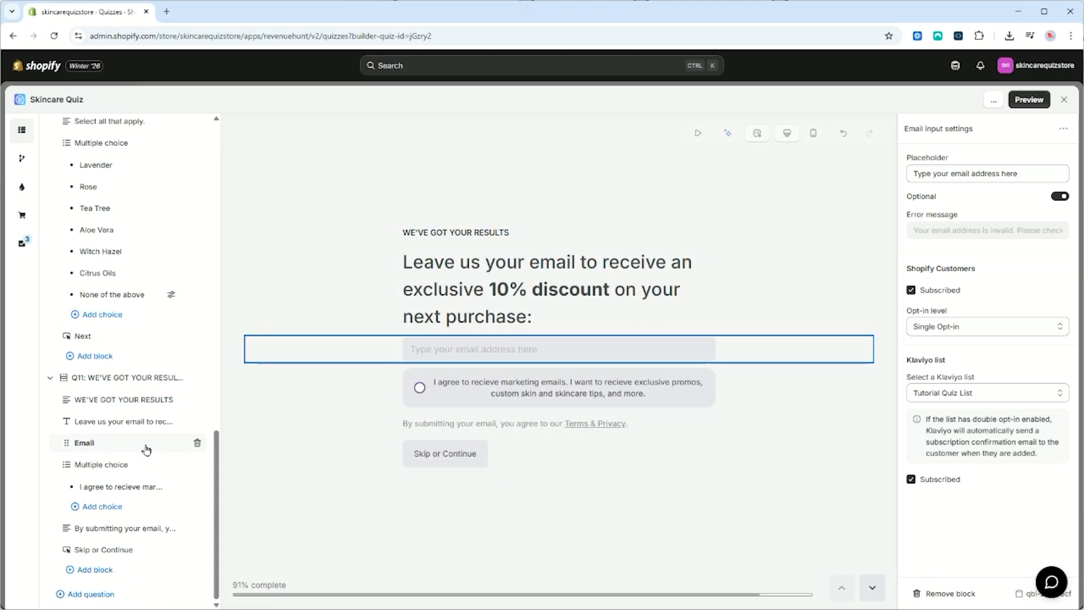
pyautogui.click(1064, 100)
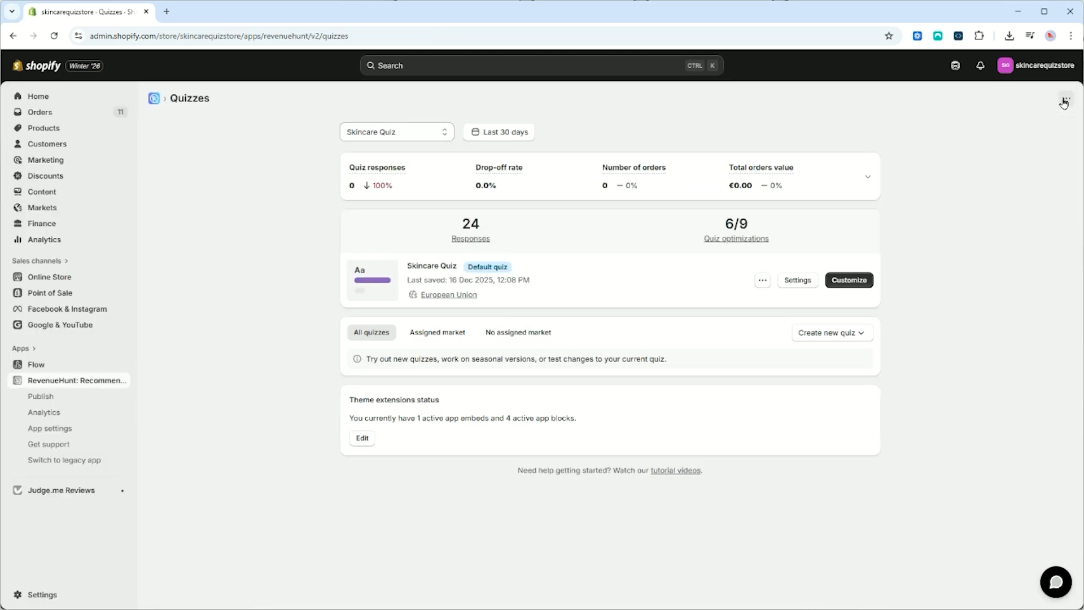
# Enable pushing quiz leads to Shopify Customers in the quiz app's settings and save the change
pyautogui.click(61, 430)
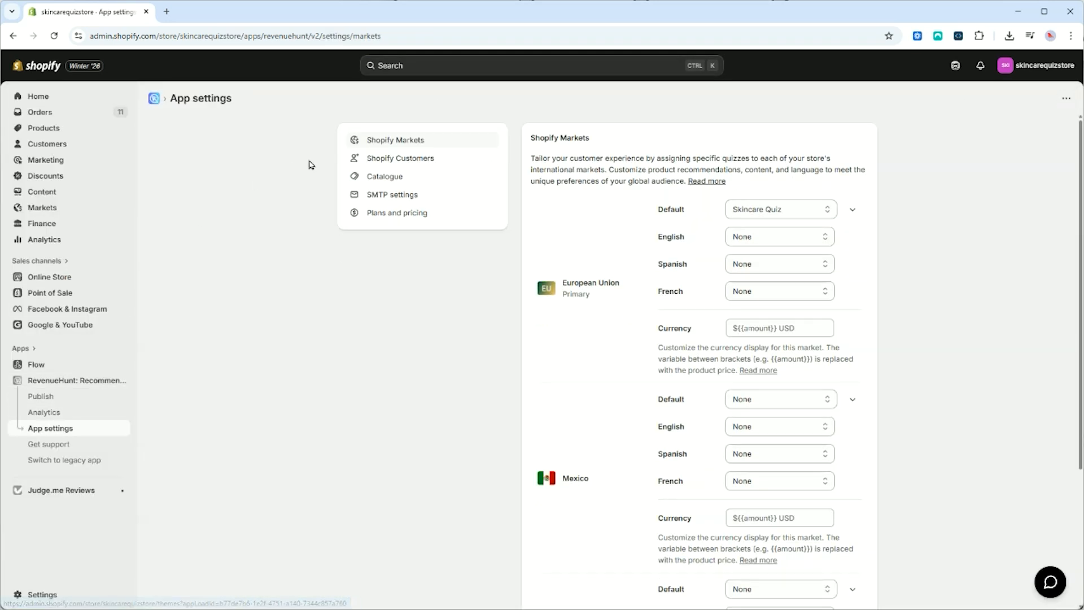
pyautogui.click(371, 161)
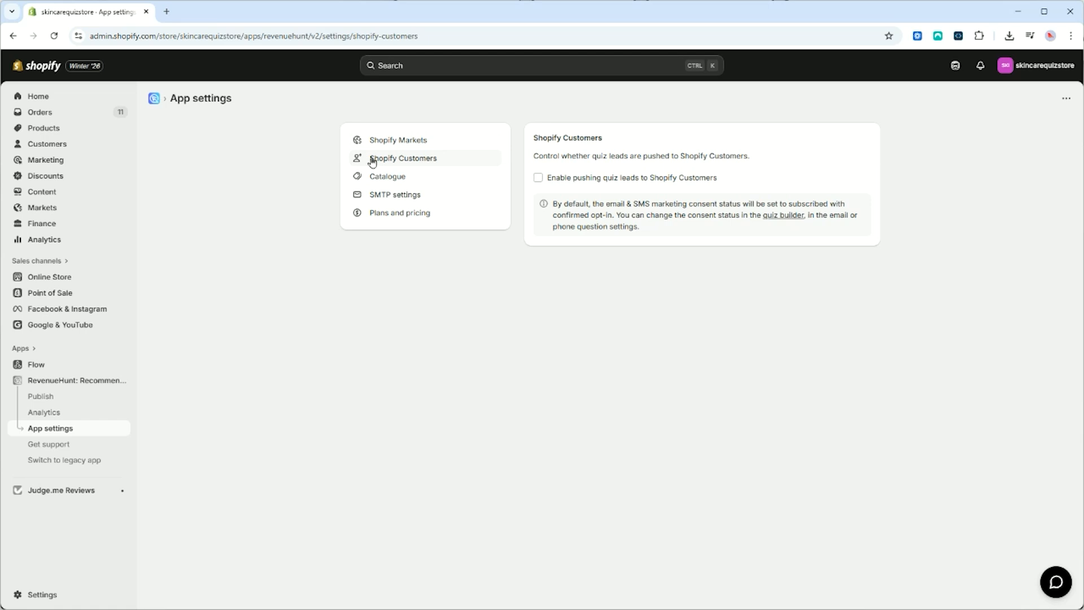
pyautogui.click(538, 179)
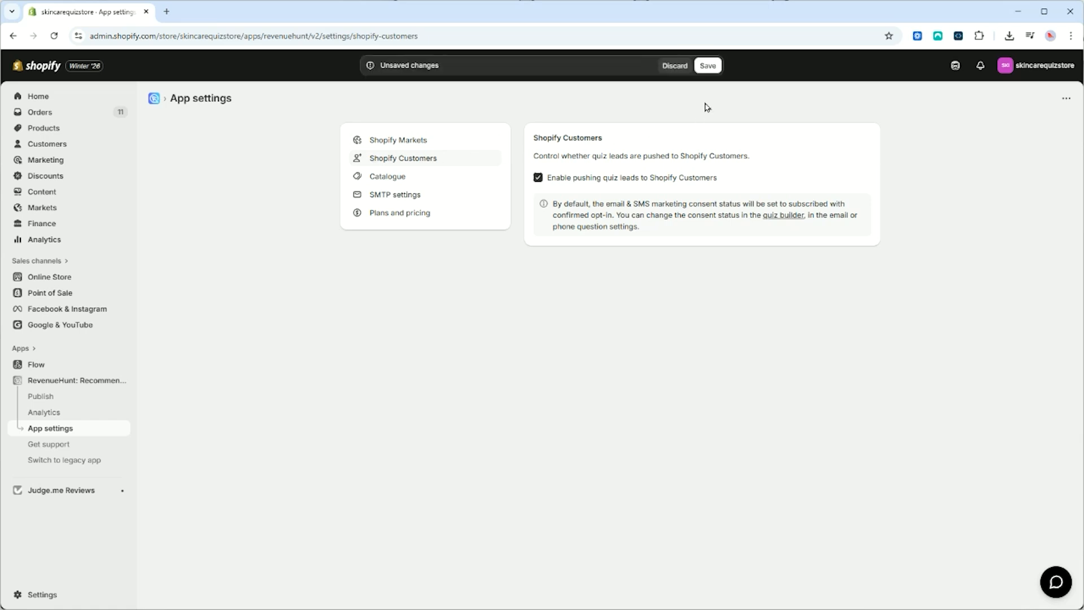
pyautogui.click(707, 65)
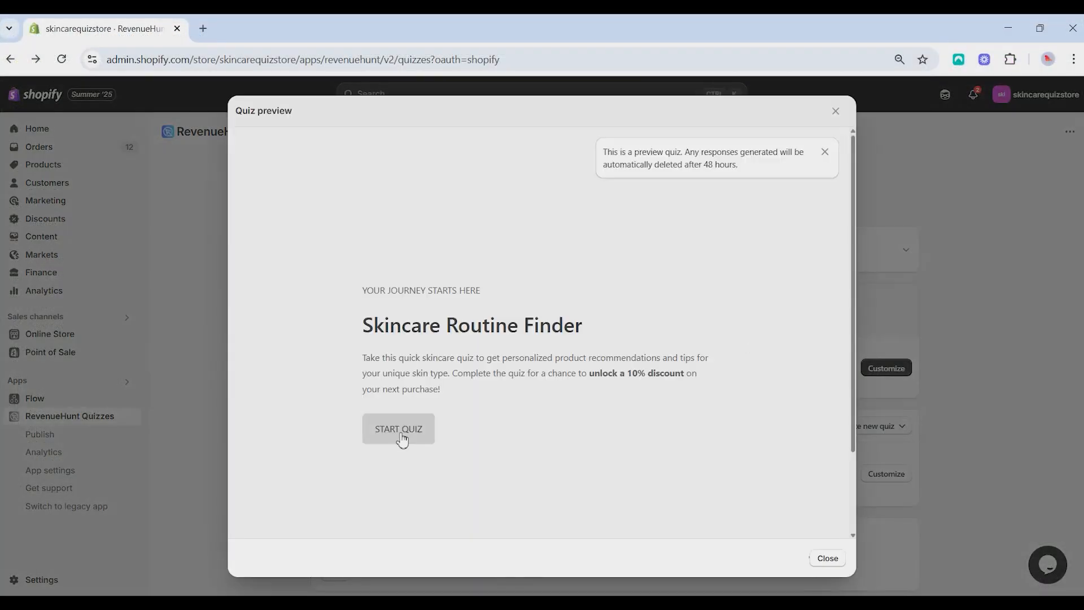
# Answer the questions in the quiz preview, entering the respondent's first name, and continue to the email question
pyautogui.click(399, 434)
pyautogui.click(432, 369)
pyautogui.write('P')
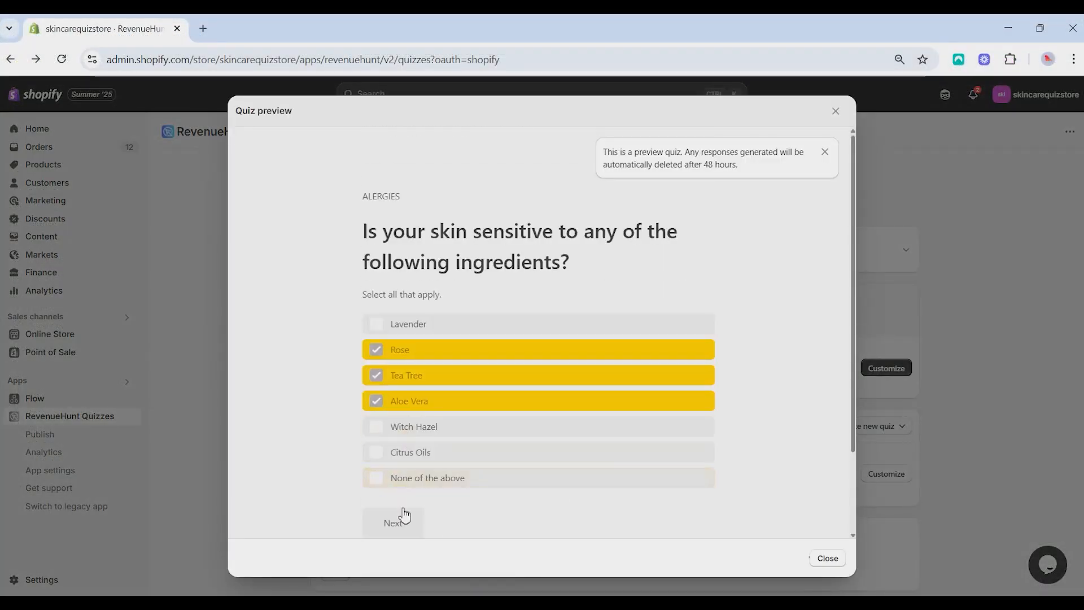
pyautogui.click(404, 514)
# Submit the respondent's email address in the quiz preview, and close the preview after viewing the results page
pyautogui.click(433, 379)
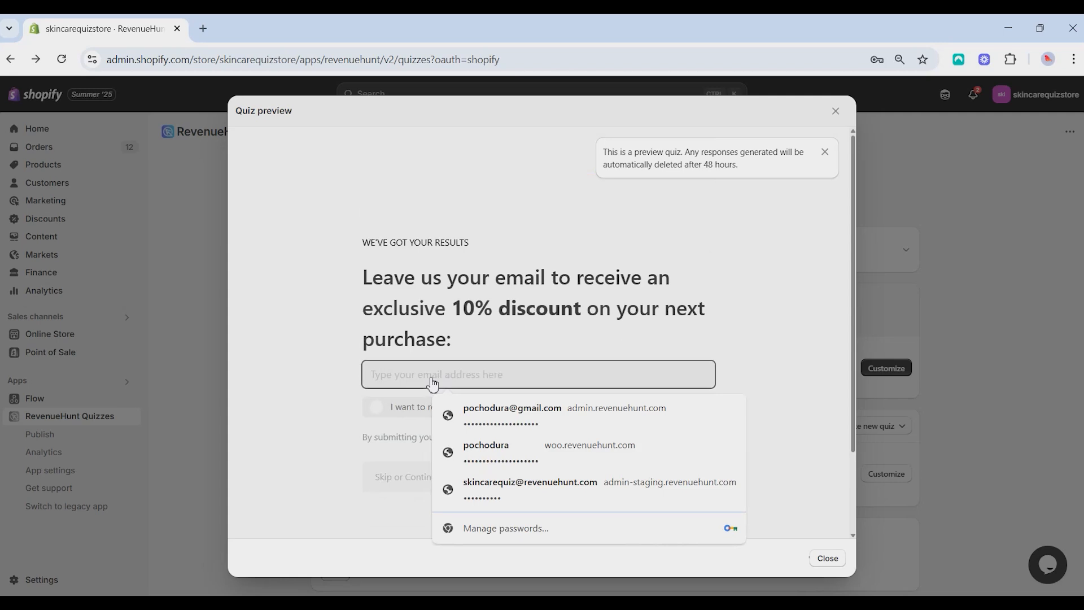
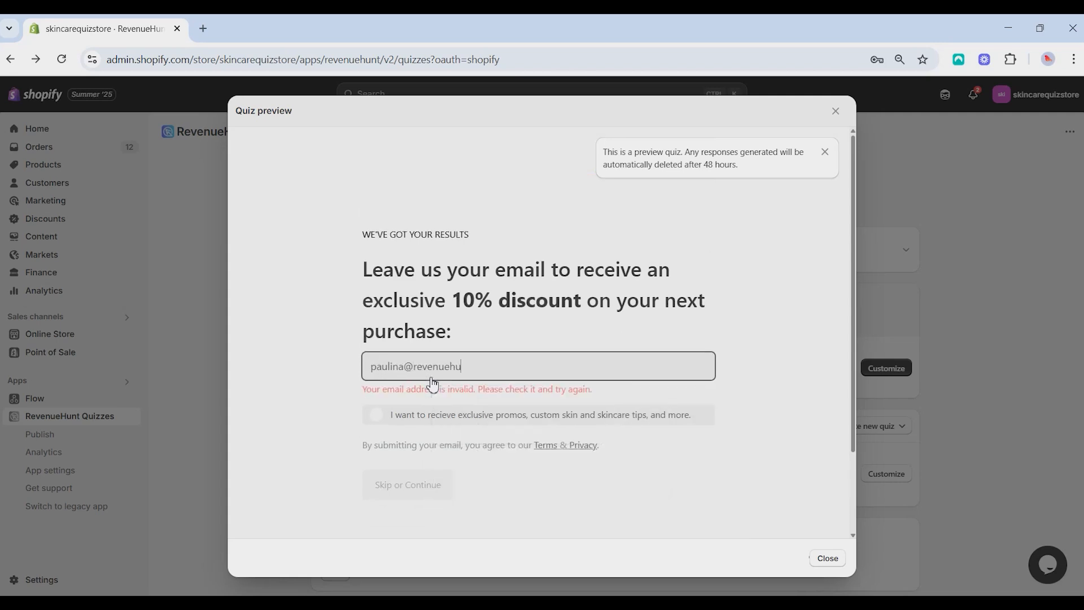
pyautogui.click(391, 484)
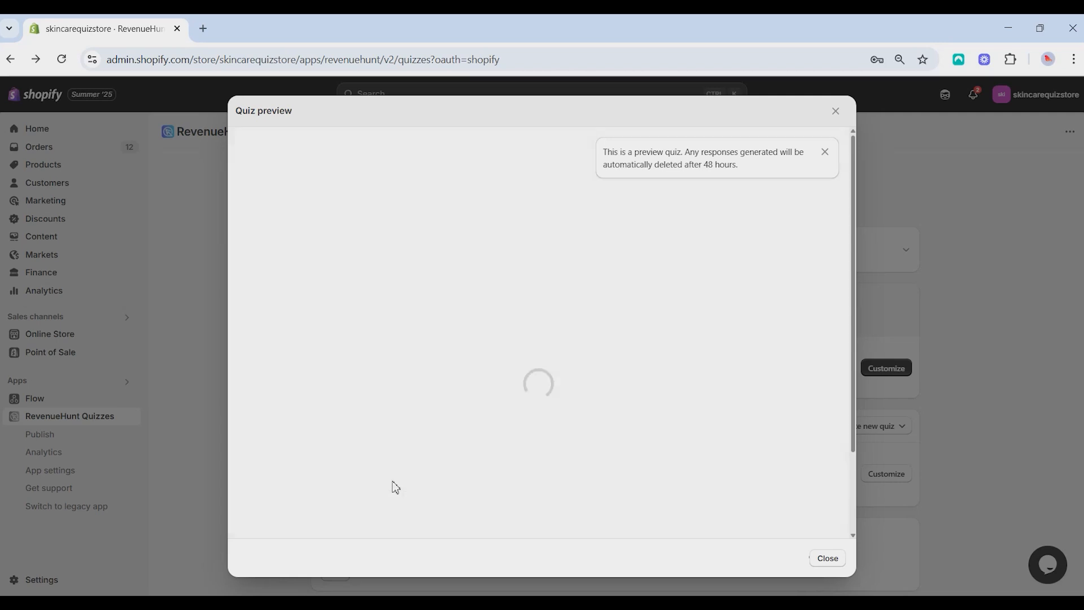
pyautogui.scroll(-5, 655, 248)
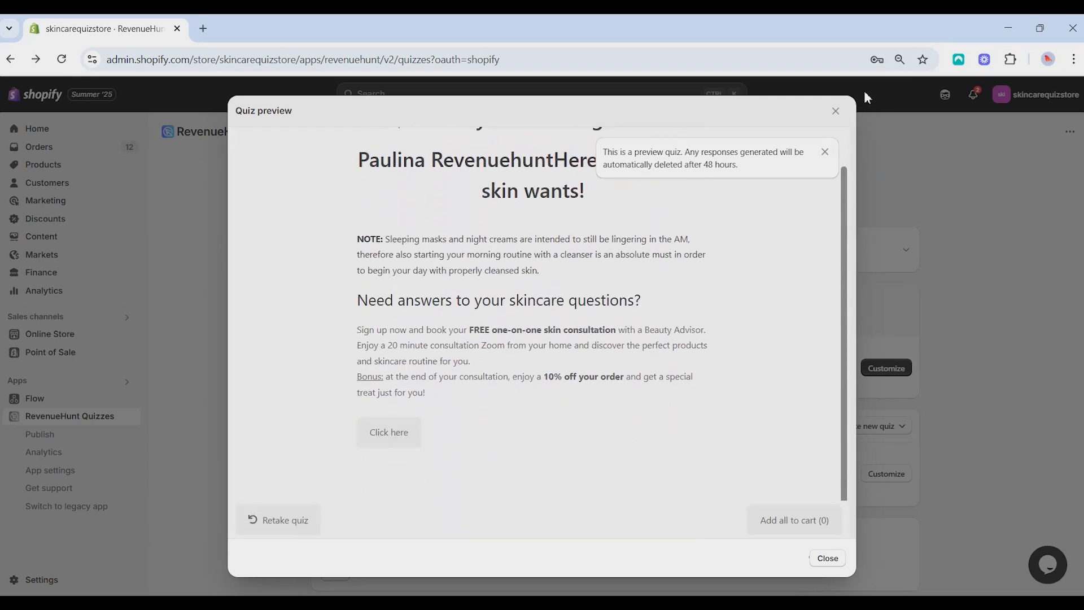
pyautogui.click(835, 113)
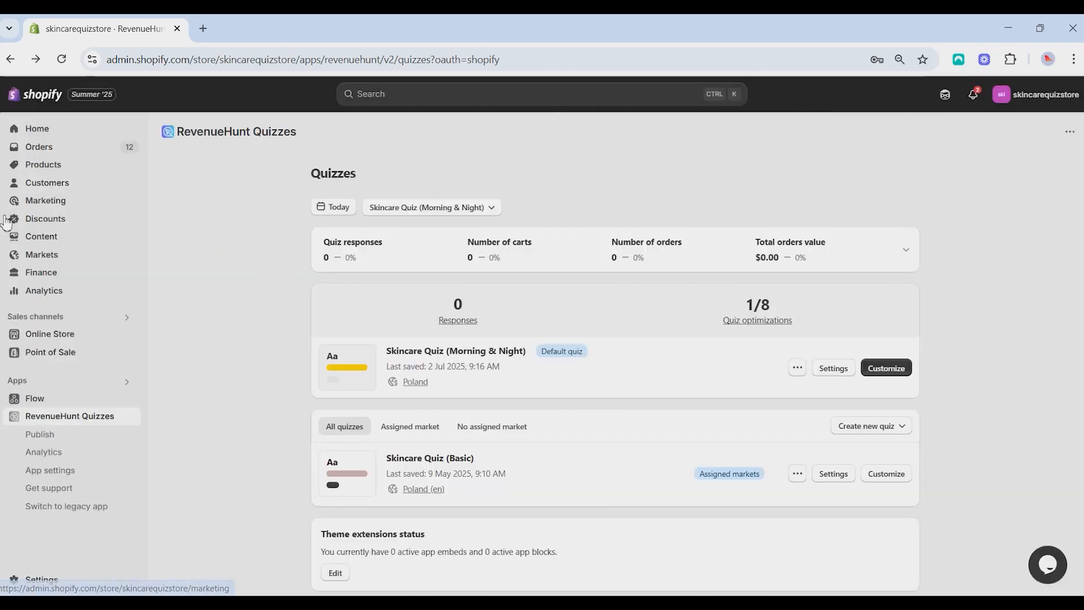
# Open the newest record in the store's customer list and examine its timeline, marketing subscription status and tags
pyautogui.click(49, 183)
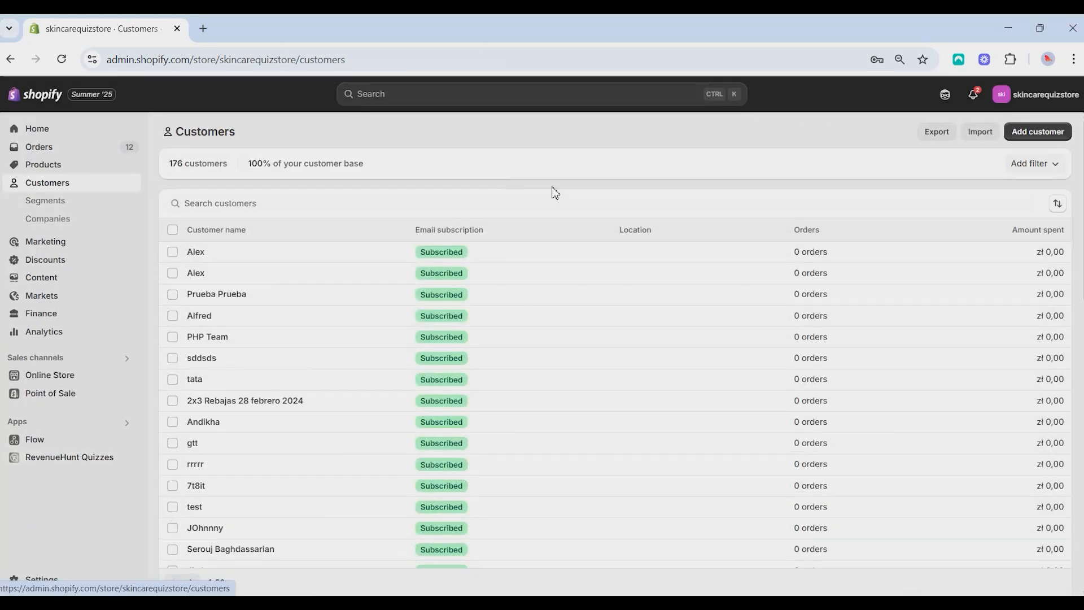
pyautogui.click(243, 203)
pyautogui.click(254, 258)
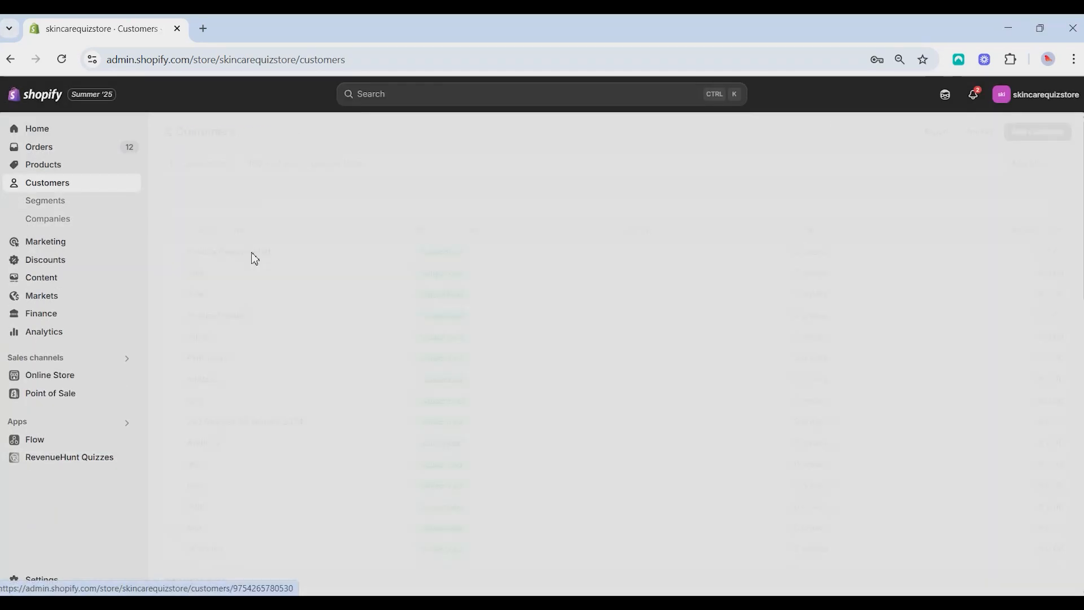
pyautogui.scroll(-1, 448, 429)
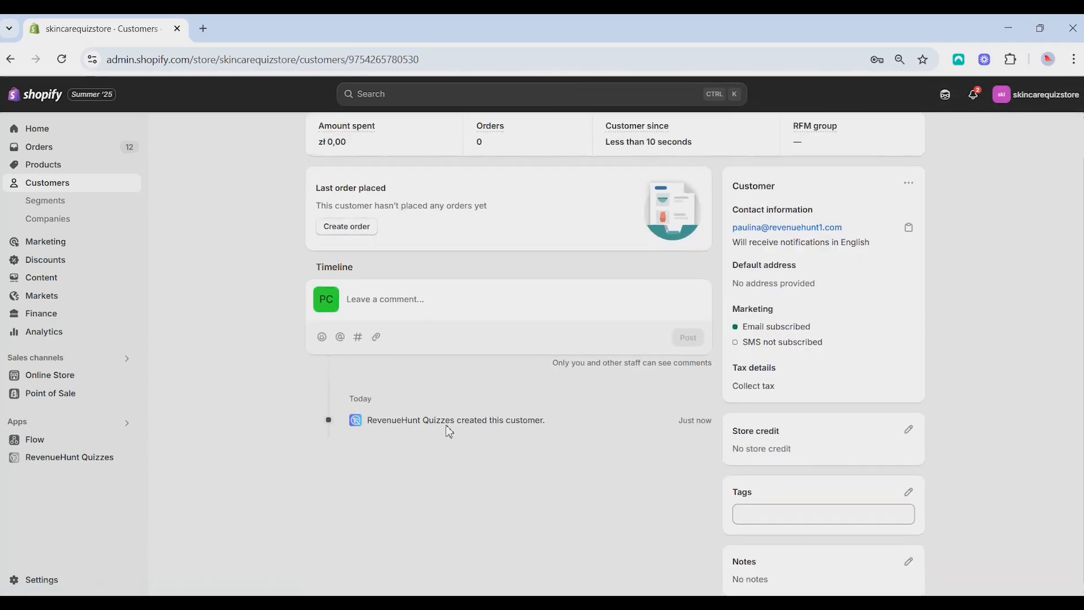
pyautogui.scroll(1, 407, 441)
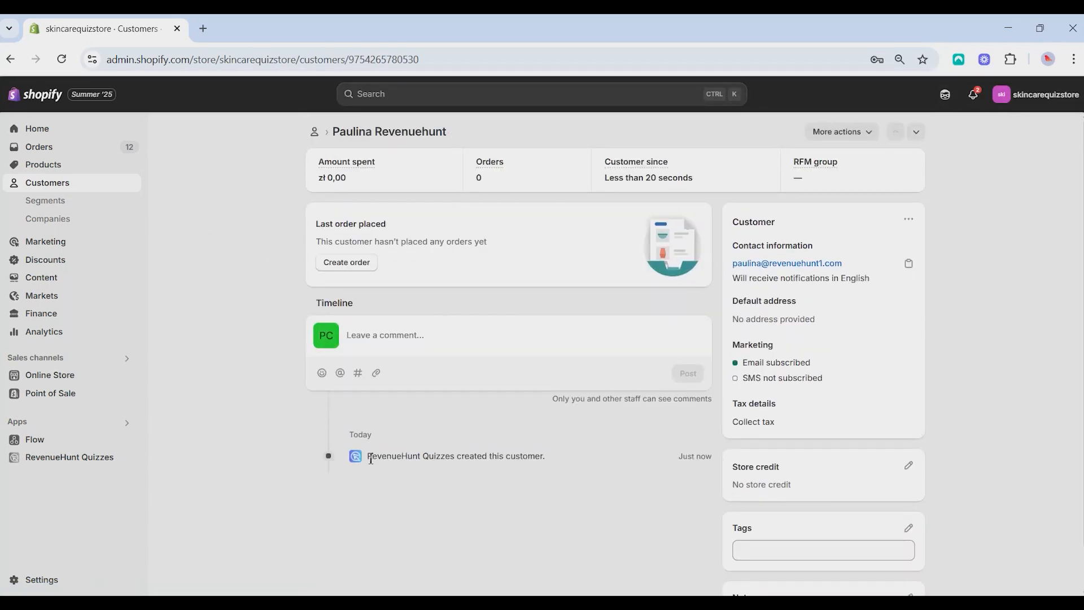
pyautogui.moveTo(371, 459); pyautogui.dragTo(563, 460)
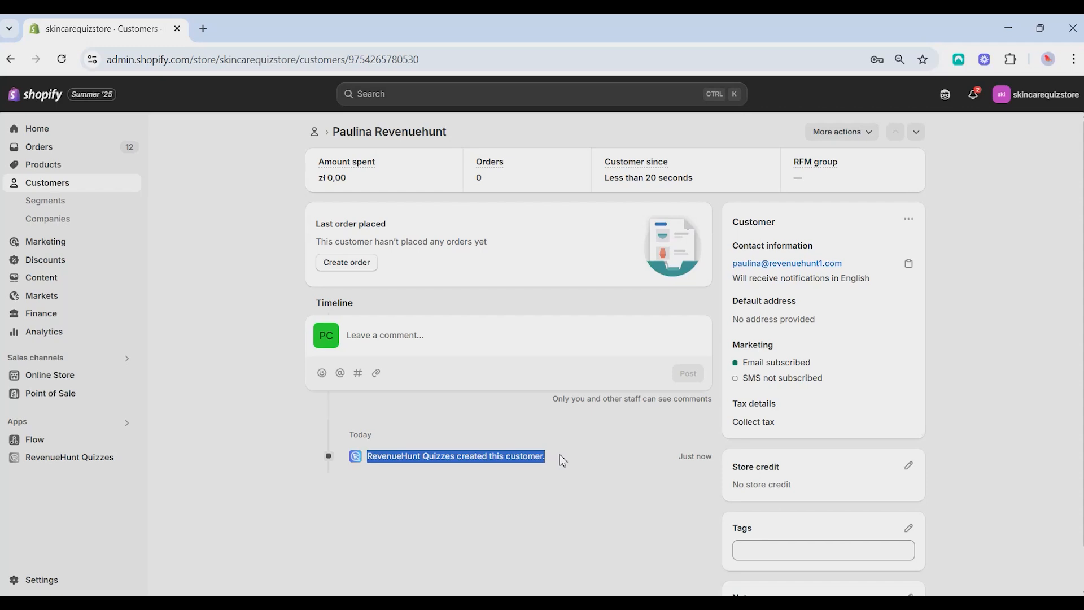
pyautogui.click(595, 457)
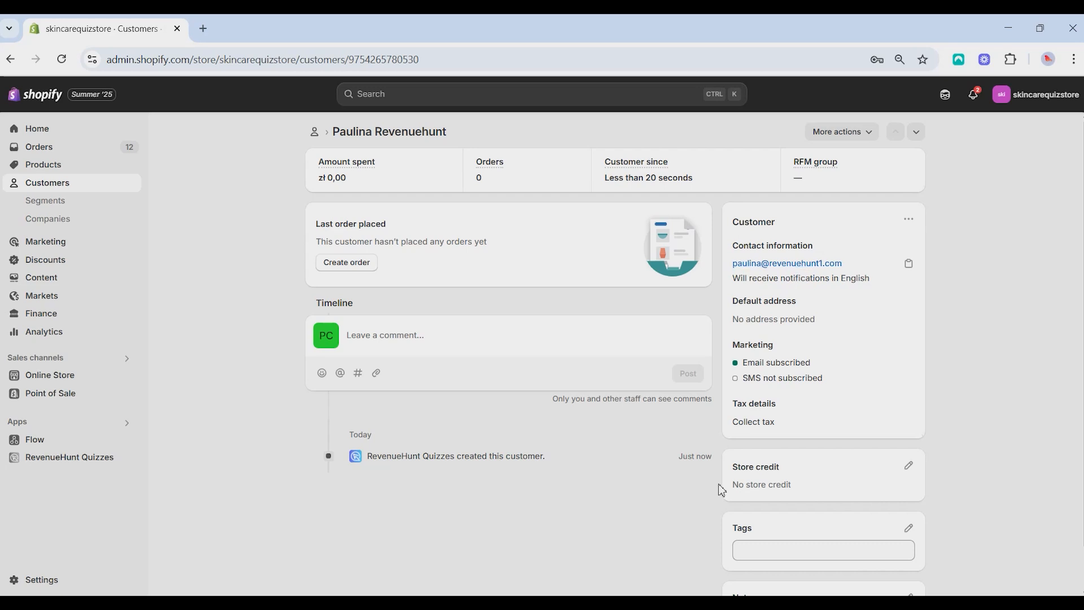
pyautogui.scroll(-1, 666, 486)
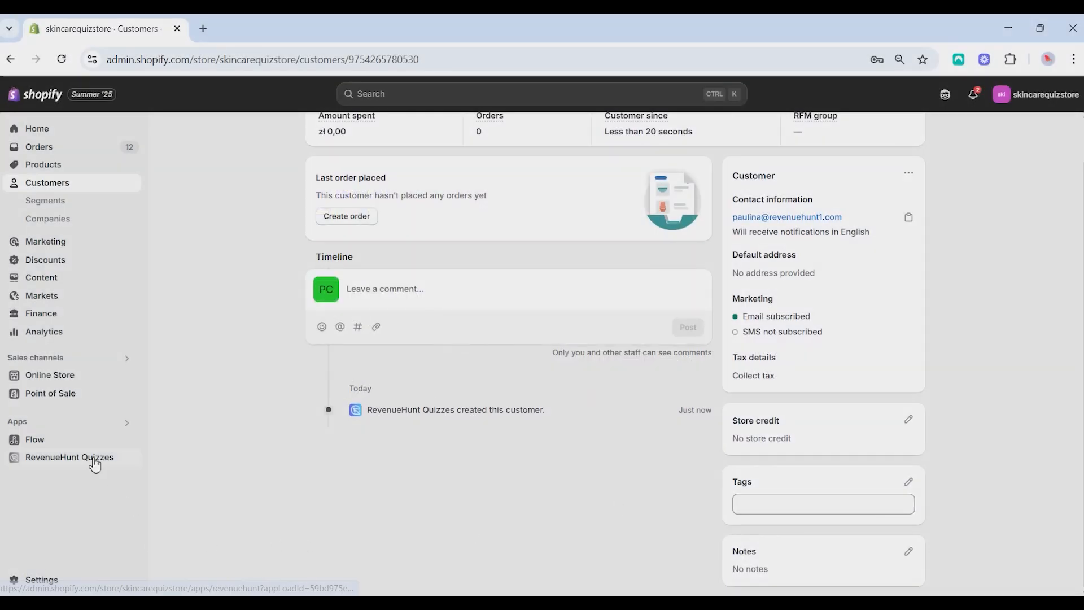
# Open Skincare Quiz (Morning & Night) for customizing and add the customer tag "teen" to the "Teens and 20's" choice in question 3
pyautogui.click(91, 458)
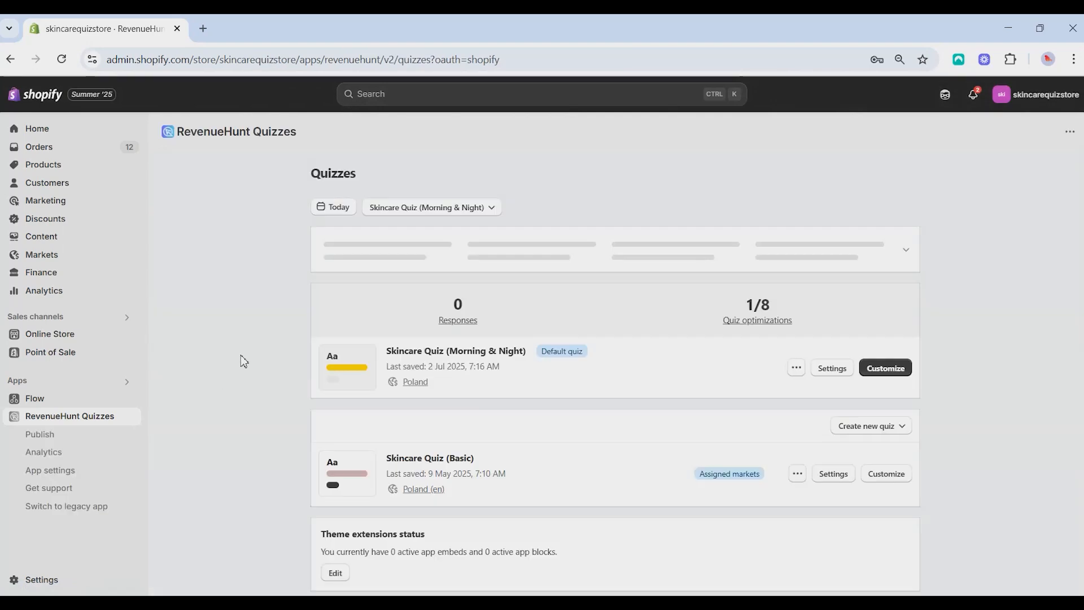
pyautogui.click(885, 368)
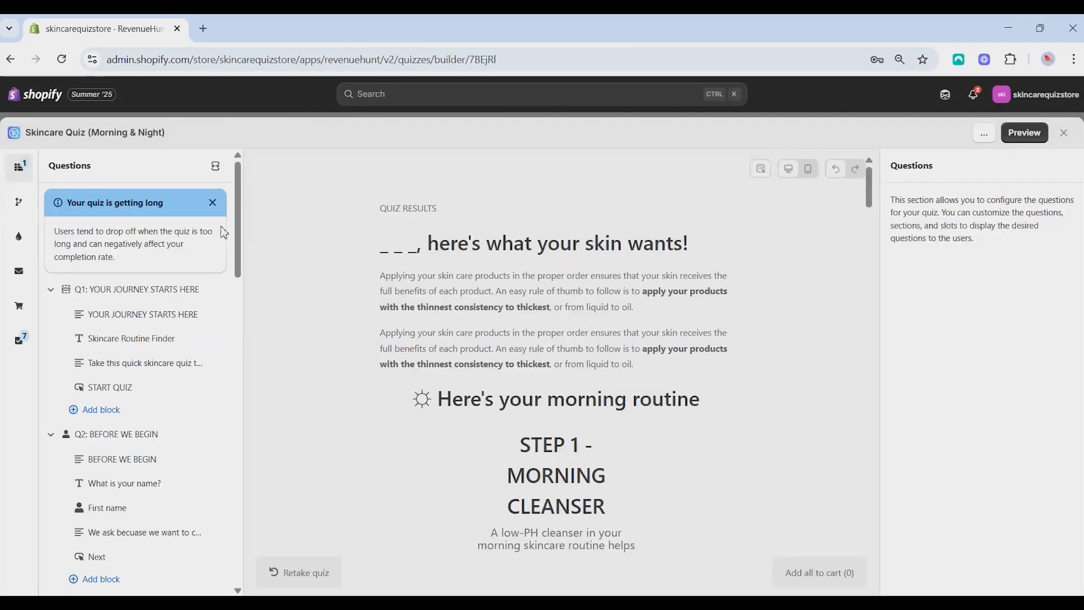
pyautogui.scroll(-8, 213, 339)
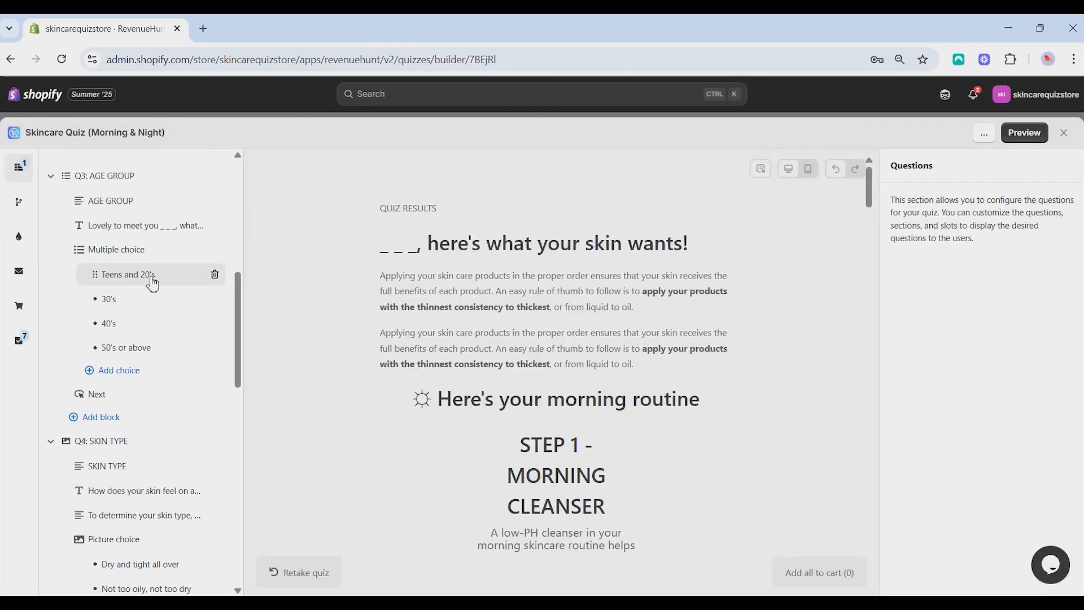
pyautogui.click(153, 282)
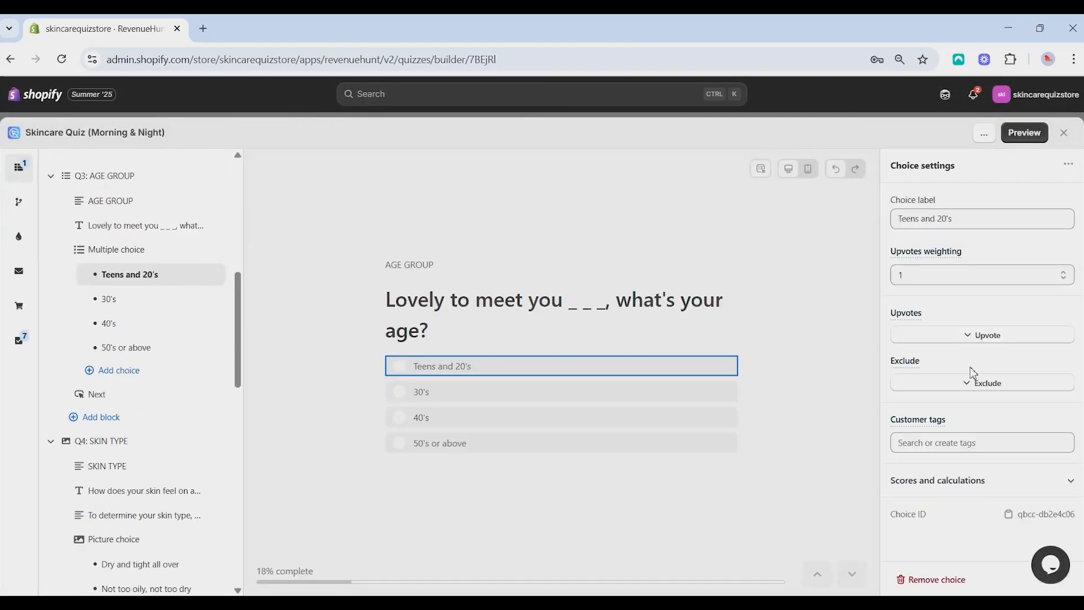
pyautogui.click(931, 444)
pyautogui.write('teen')
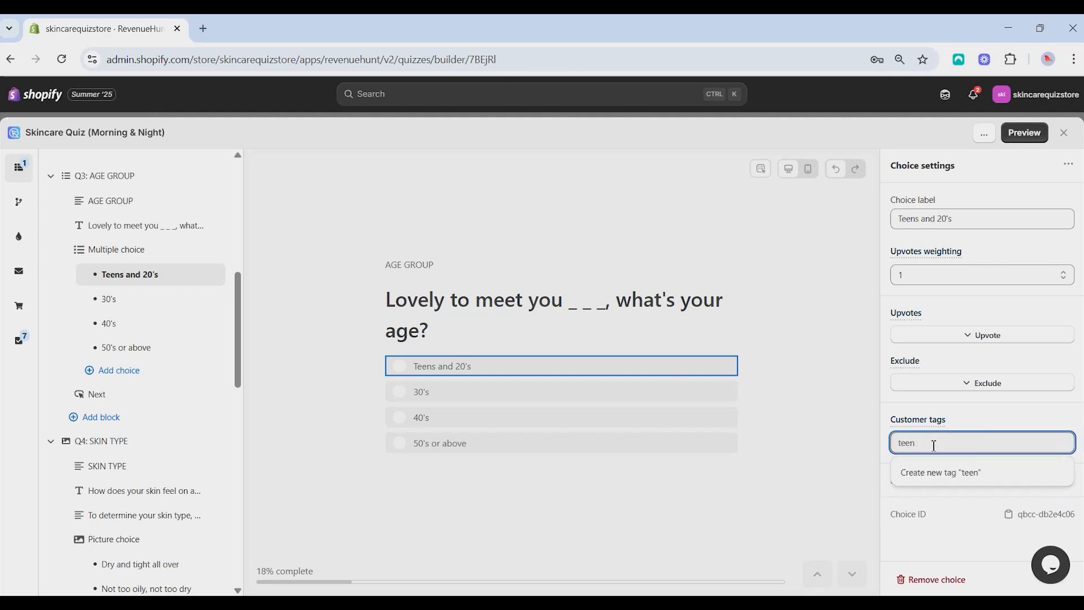
pyautogui.click(947, 474)
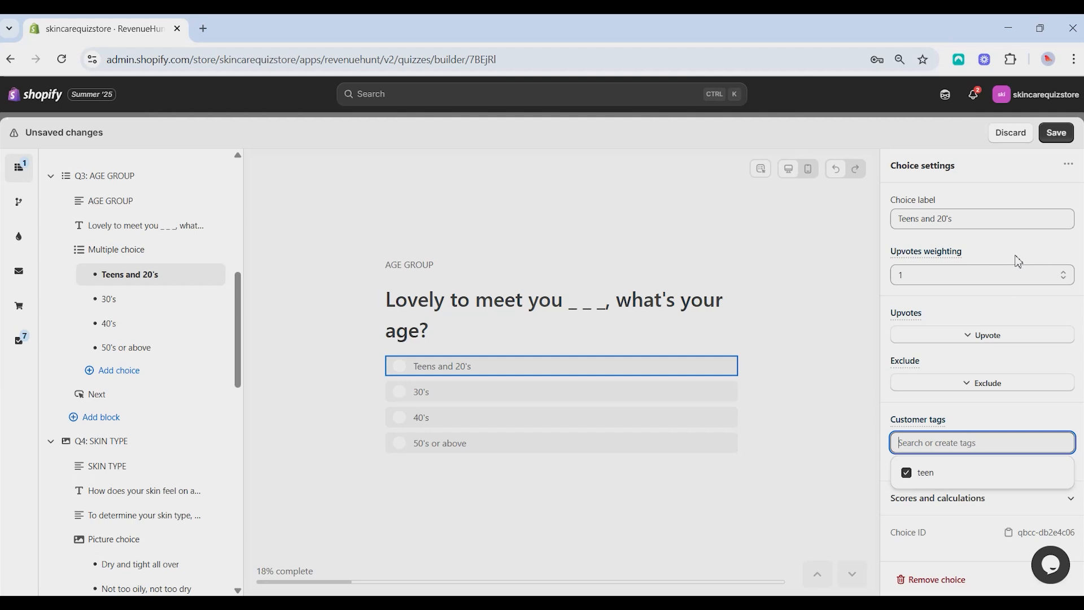
# Add the customer tag "30s" to the "30's" age choice and the tag "40s" to the "40's" choice
pyautogui.click(150, 299)
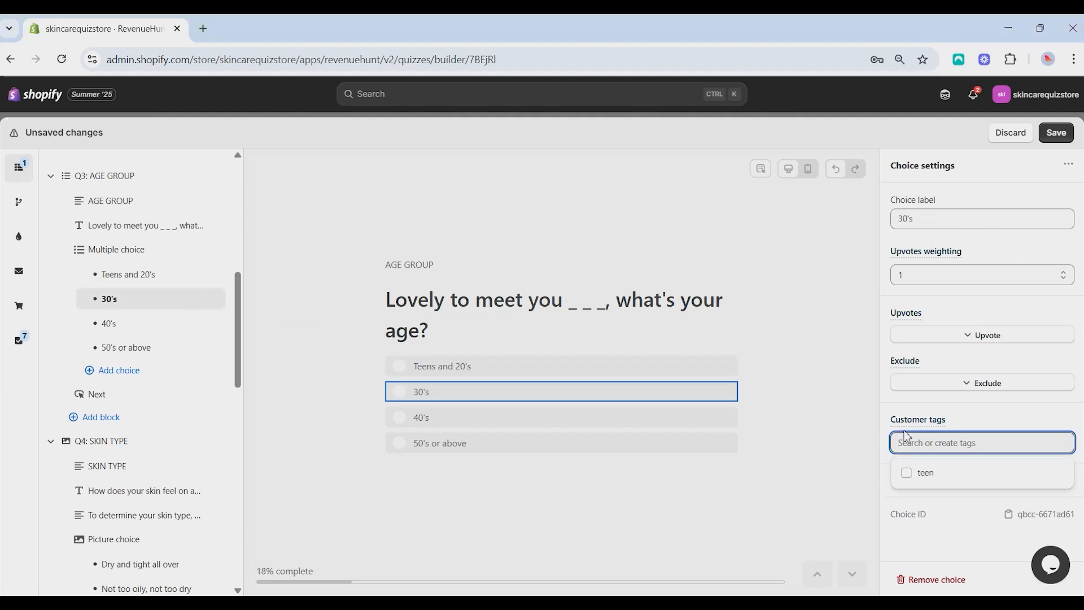
pyautogui.write('30s')
pyautogui.click(986, 472)
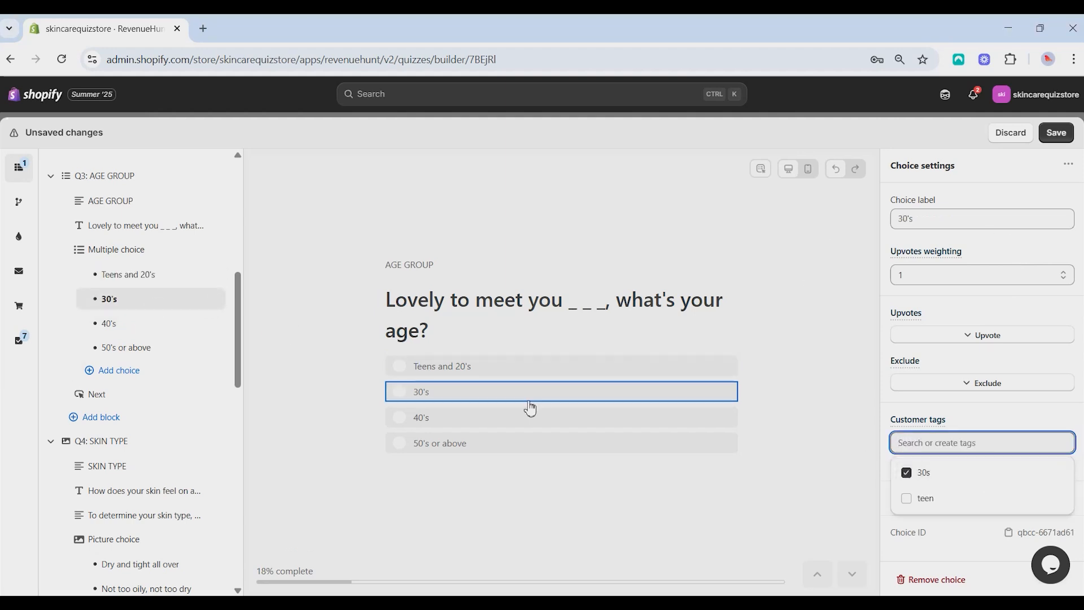
pyautogui.click(531, 416)
pyautogui.click(933, 444)
pyautogui.write('40s')
pyautogui.click(959, 472)
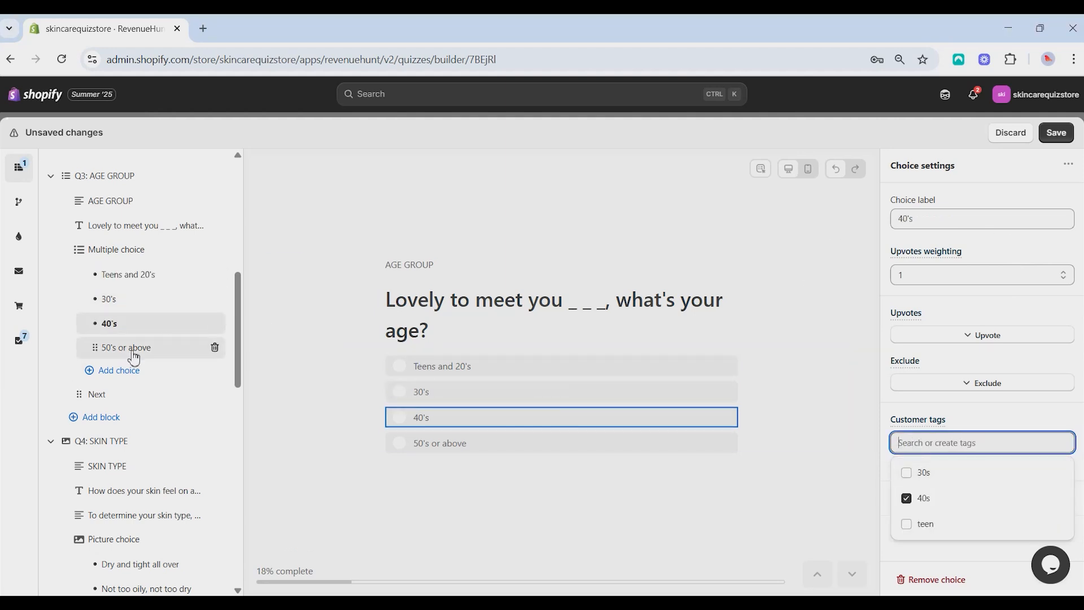
# Add the customer tag "50s" to the "50's or above" choice of the age group question
pyautogui.click(145, 347)
pyautogui.write('50s')
pyautogui.click(1004, 480)
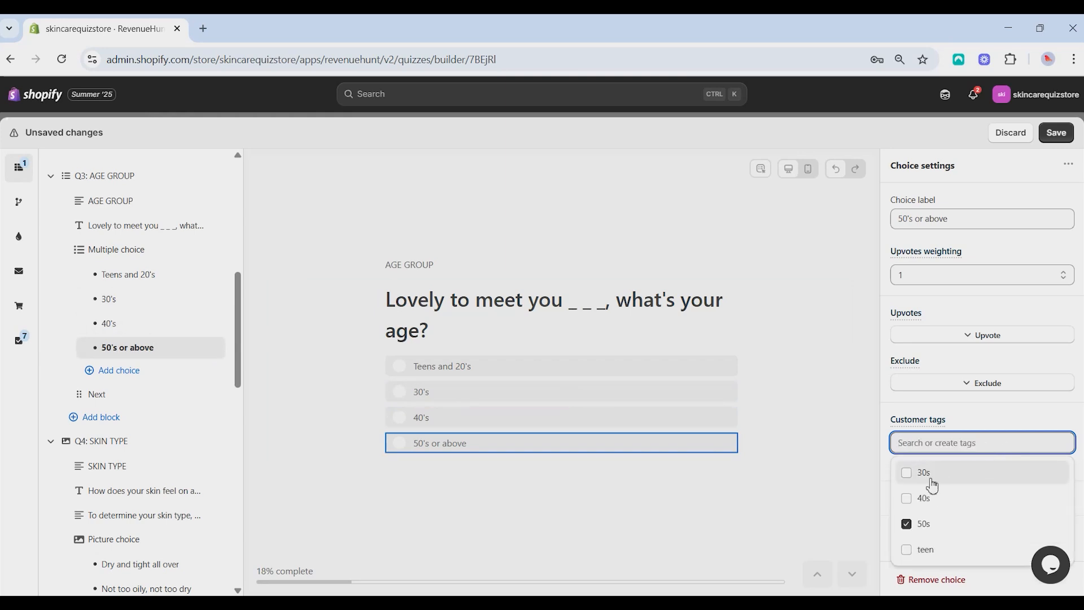
# Add the customer tag "quiz" to the "Teens and 20's" and "30's" choices of the age group question
pyautogui.scroll(-1, 133, 199)
pyautogui.click(130, 203)
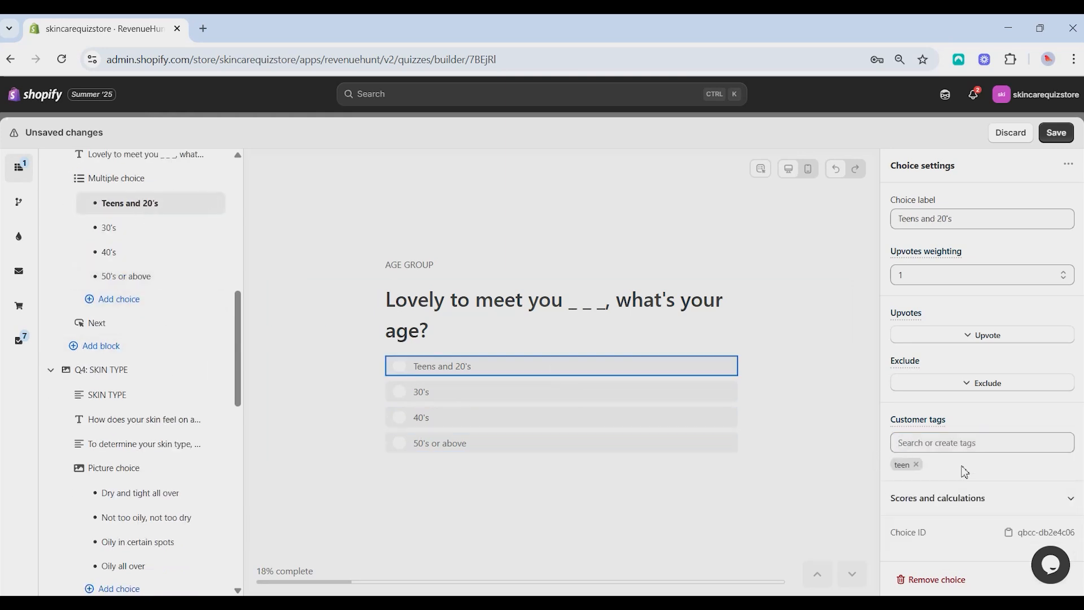
pyautogui.click(945, 444)
pyautogui.write('quiz')
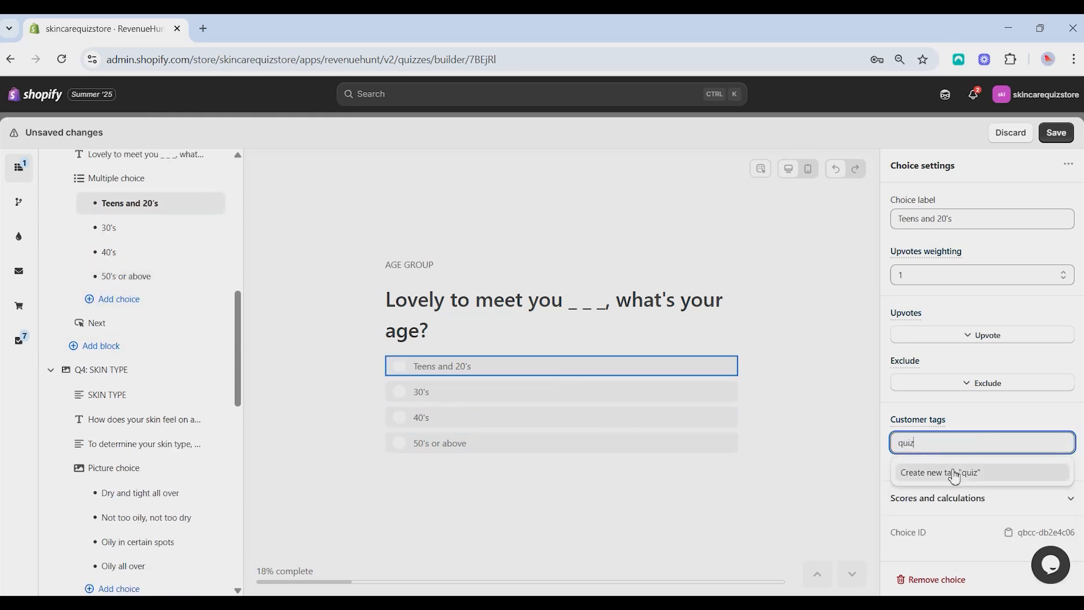
pyautogui.click(956, 473)
pyautogui.click(169, 232)
pyautogui.click(919, 442)
pyautogui.write('quiz')
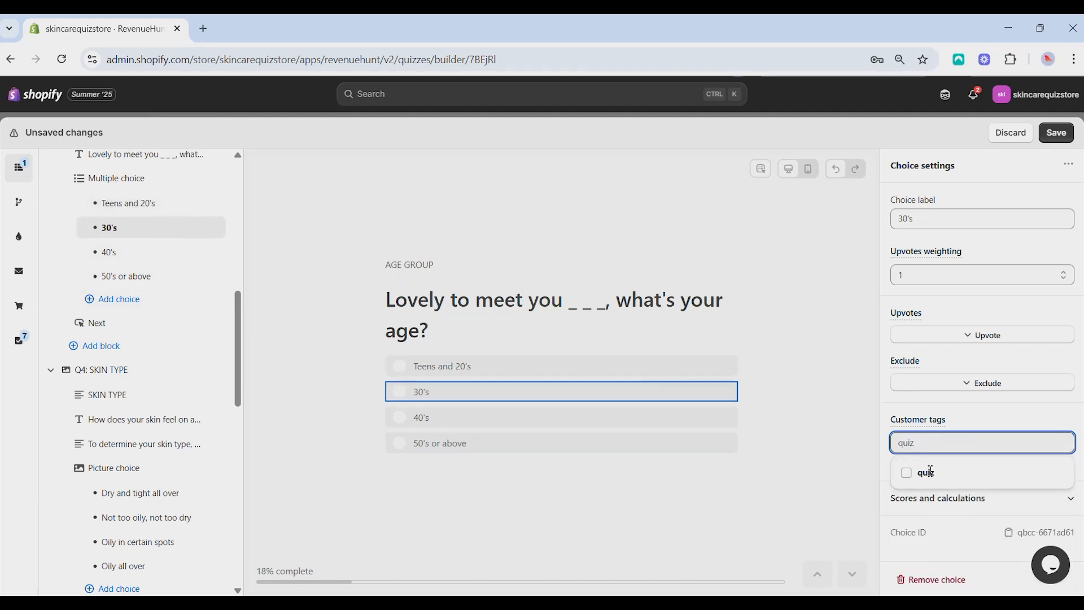
pyautogui.click(930, 472)
# Add the customer tag "quiz" to the "40's" and "50's or above" choices and save the quiz
pyautogui.click(212, 261)
pyautogui.click(973, 445)
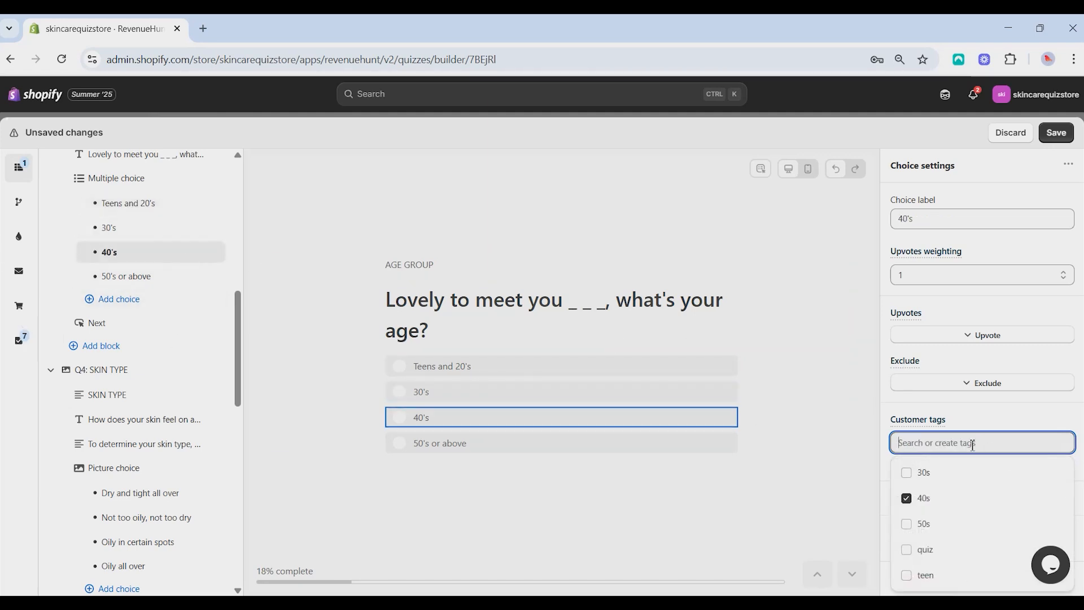
pyautogui.write('quiz')
pyautogui.click(927, 473)
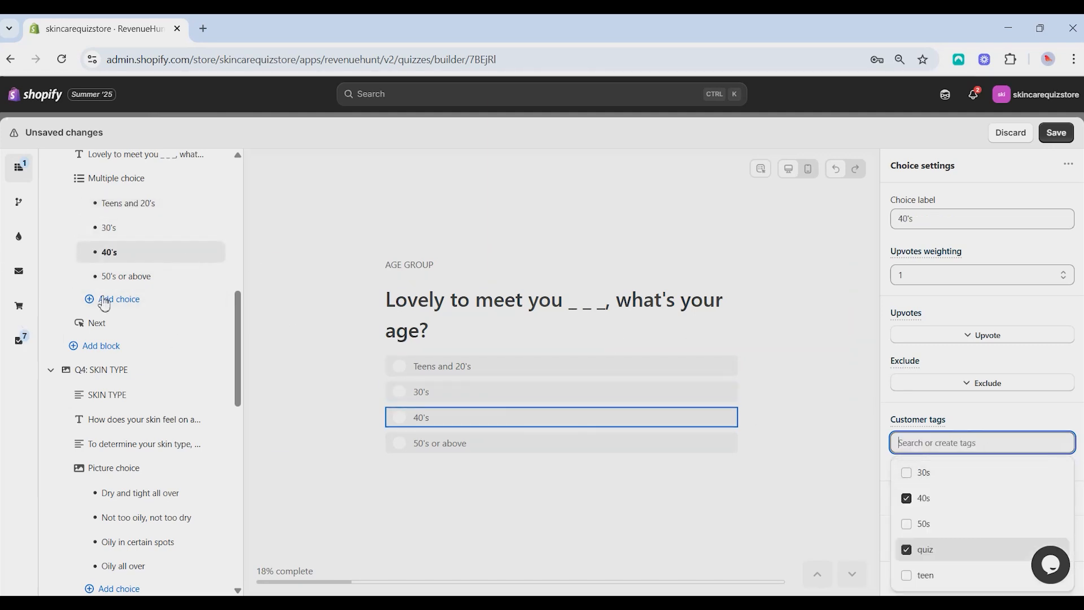
pyautogui.click(147, 276)
pyautogui.click(951, 445)
pyautogui.write('qui')
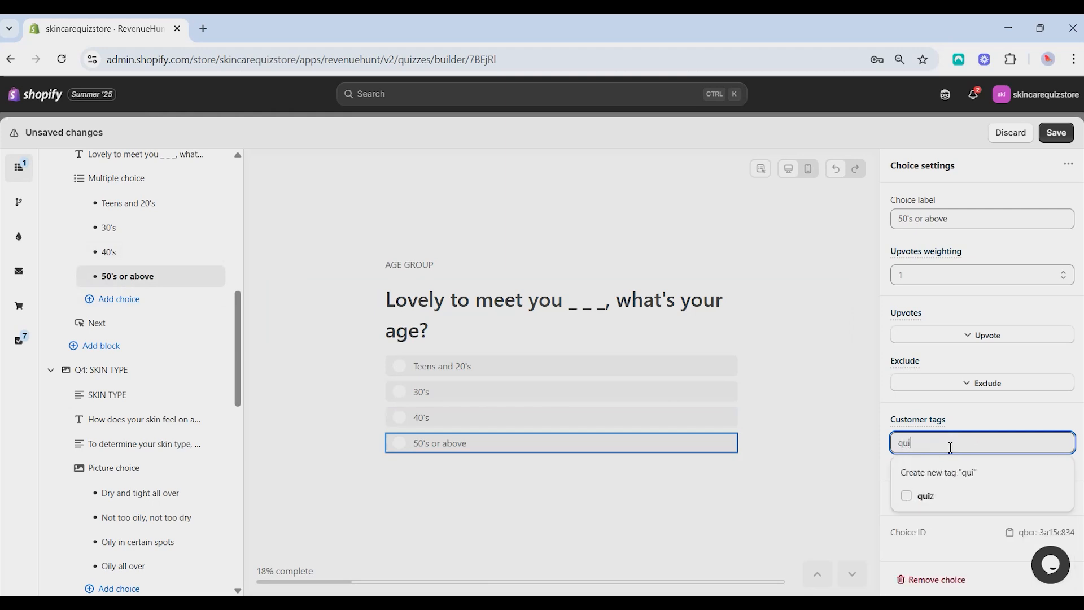
pyautogui.write('z')
pyautogui.click(951, 475)
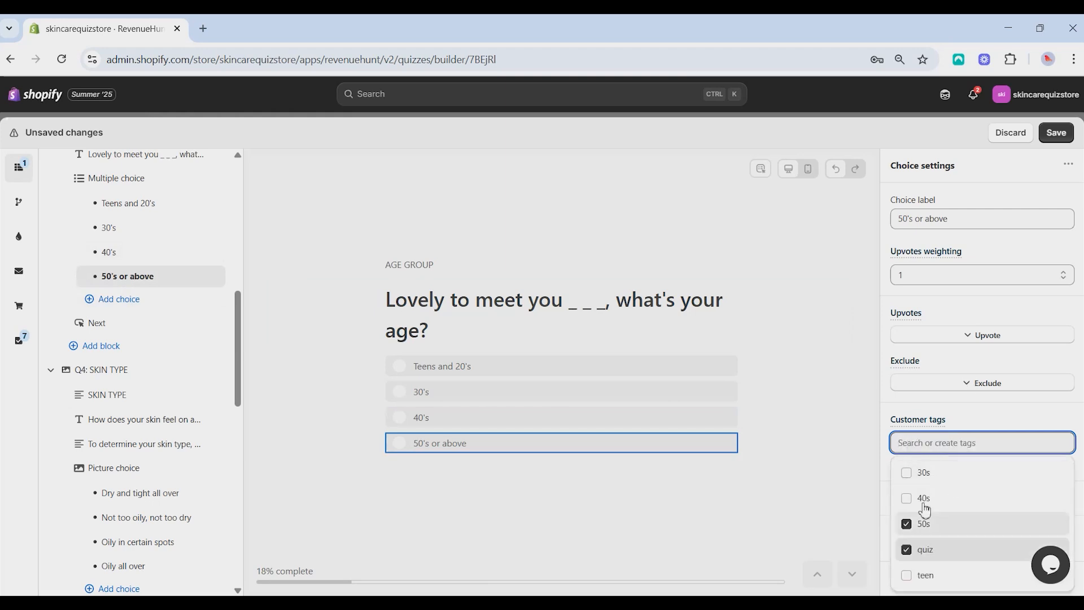
pyautogui.click(925, 432)
pyautogui.click(1056, 133)
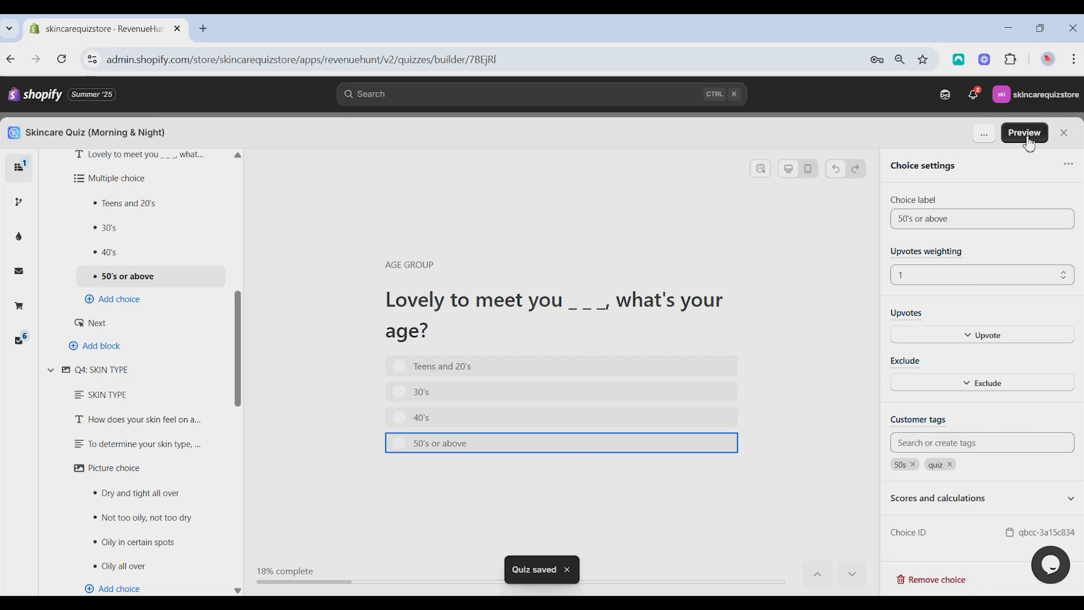
# Preview the quiz, enter a first name and answer its questions through to the email request, choosing 30's as the age group
pyautogui.click(1025, 134)
pyautogui.click(416, 437)
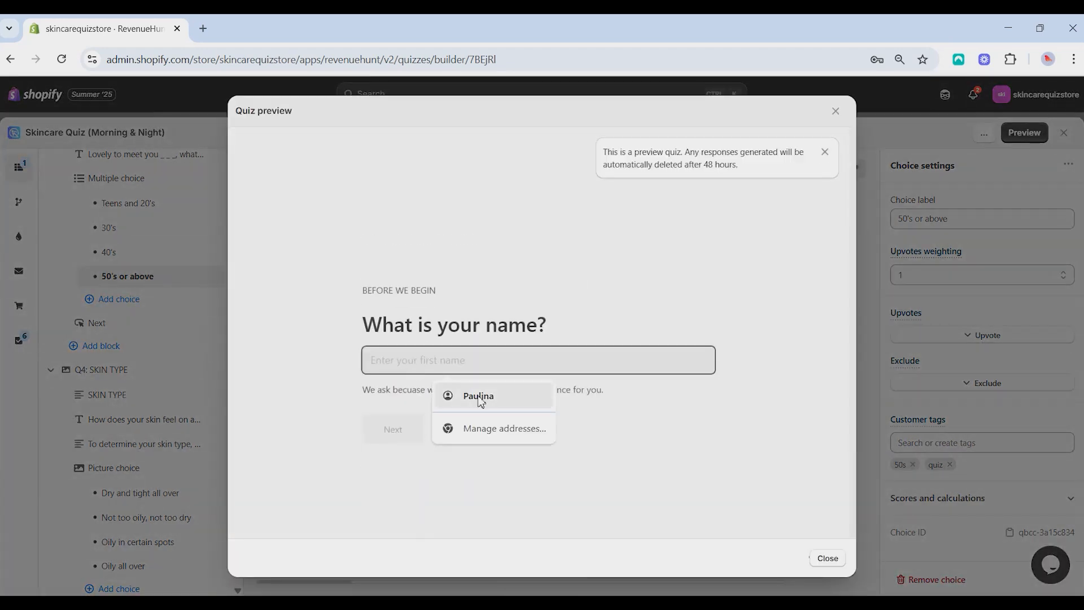
pyautogui.click(484, 402)
pyautogui.write('Revenuehunt 2')
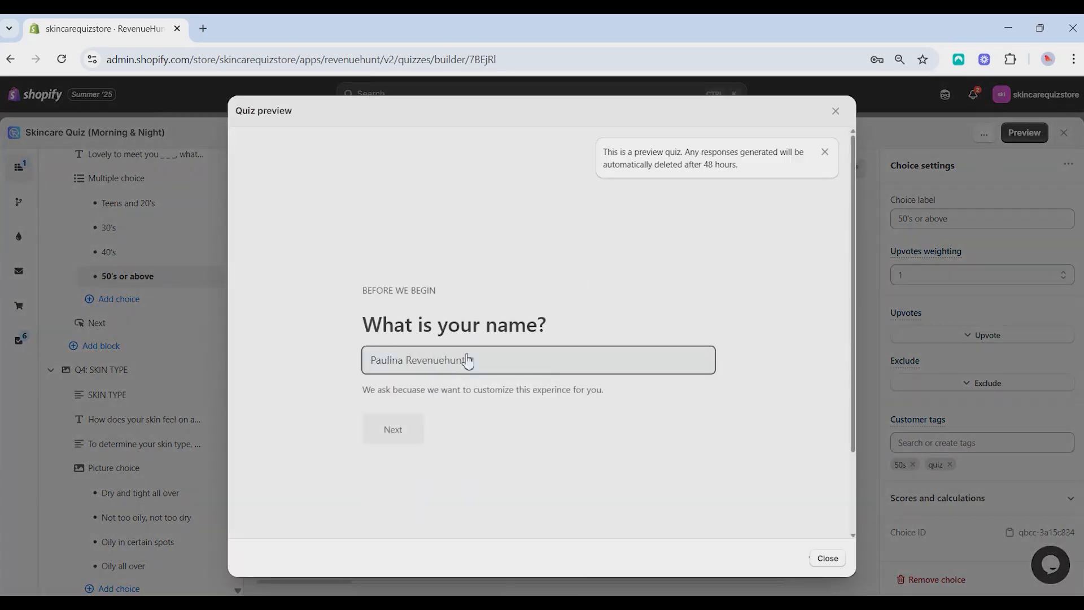
pyautogui.click(379, 435)
pyautogui.click(446, 411)
pyautogui.click(436, 409)
pyautogui.click(414, 415)
pyautogui.click(422, 405)
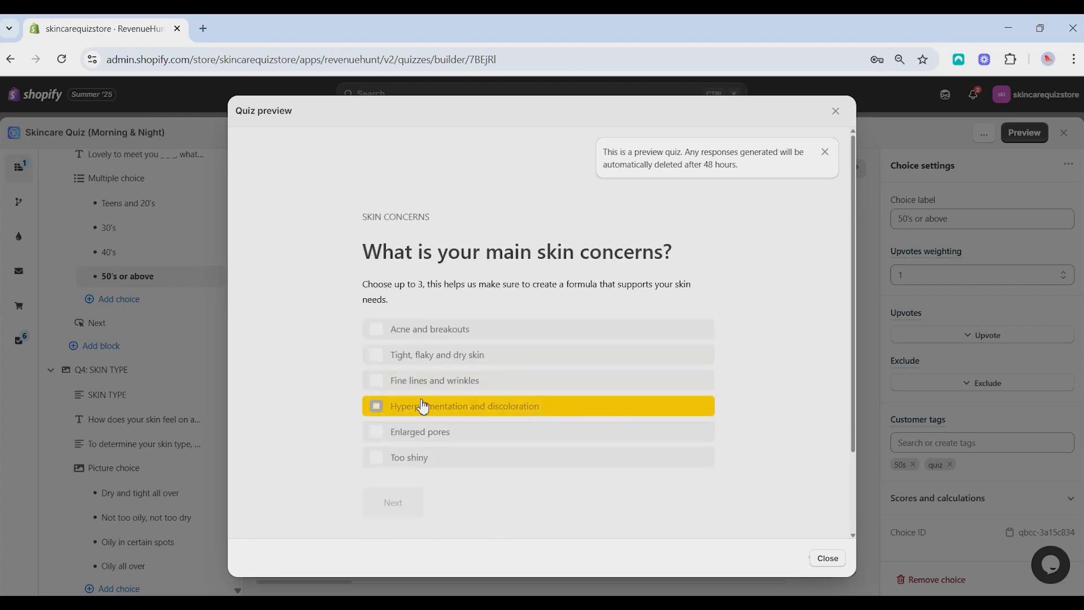
pyautogui.click(398, 500)
pyautogui.click(430, 381)
# Enter the contact's email in the quiz preview, opt in to marketing, submit the response and close the preview
pyautogui.click(418, 370)
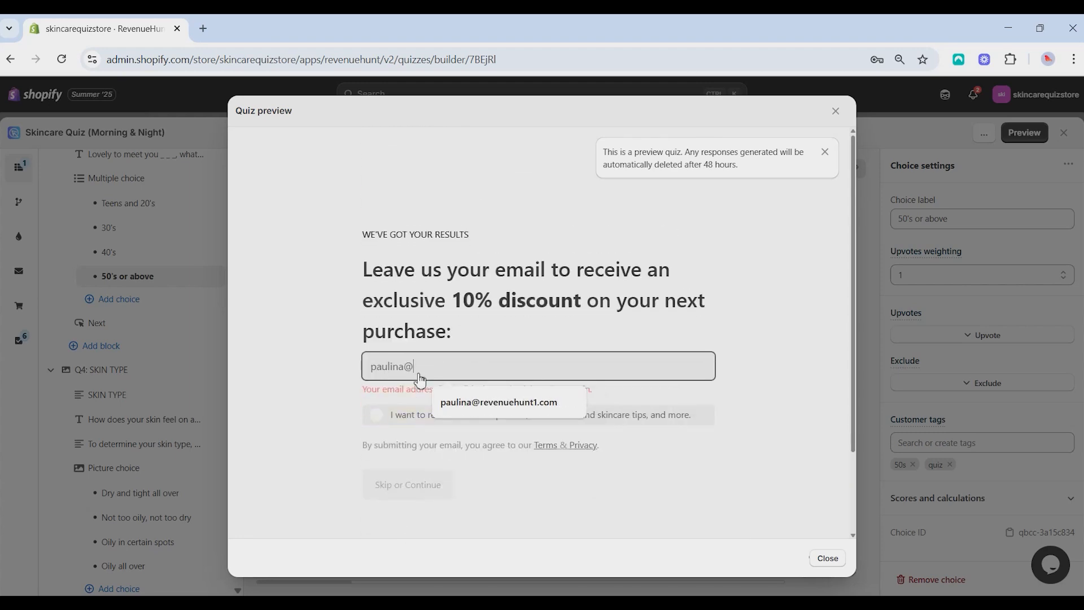
pyautogui.click(376, 415)
pyautogui.click(418, 486)
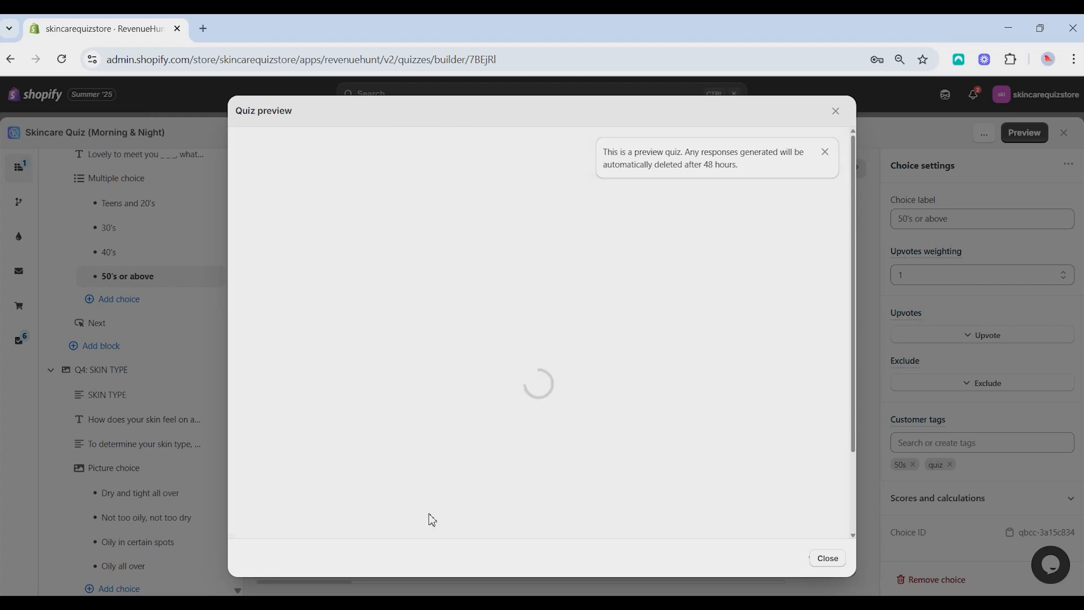
pyautogui.click(837, 112)
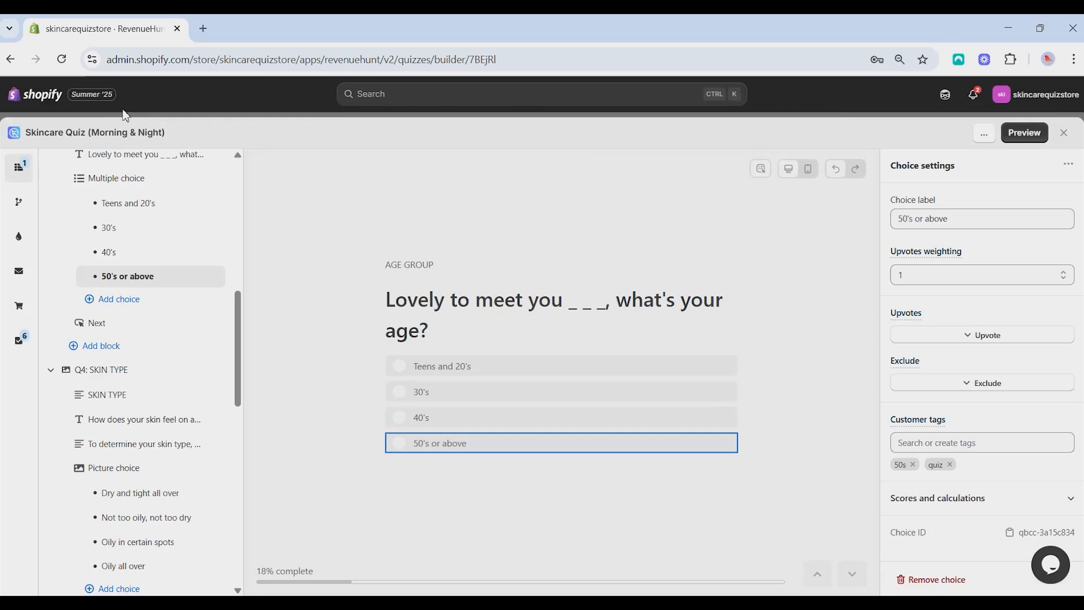
# Leave the quiz builder, open the newest customer record in the store and examine its timeline, subscription status and tags
pyautogui.click(1063, 134)
pyautogui.click(79, 185)
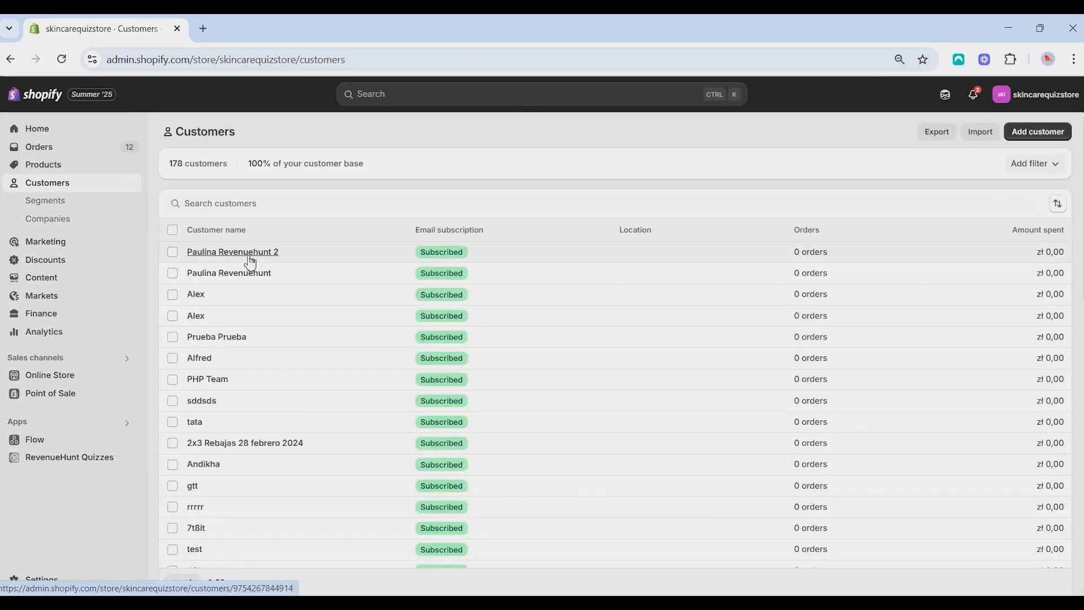
pyautogui.click(251, 257)
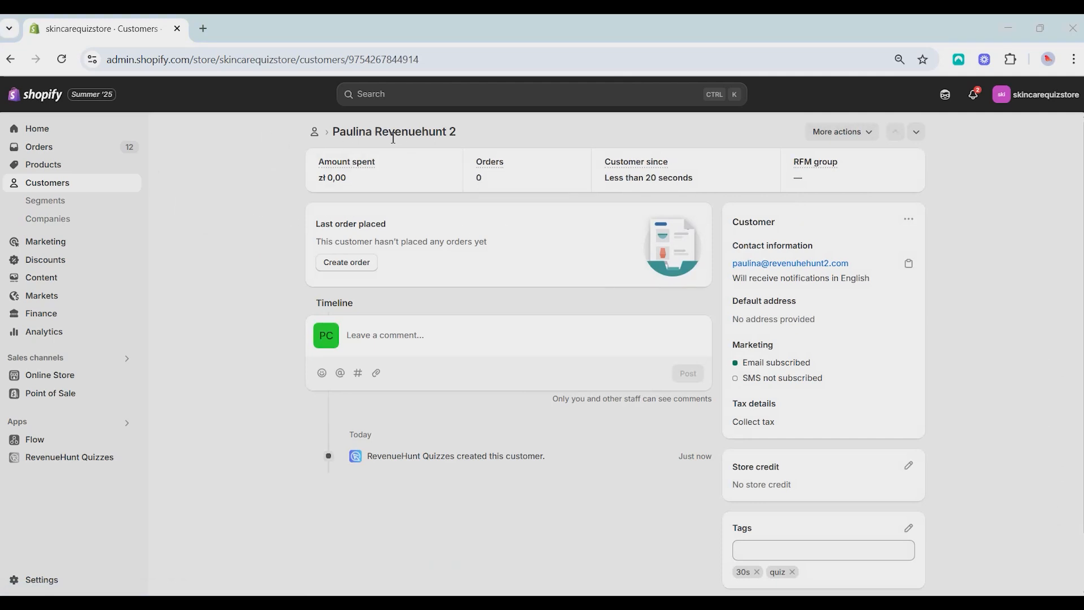
pyautogui.scroll(-1, 813, 373)
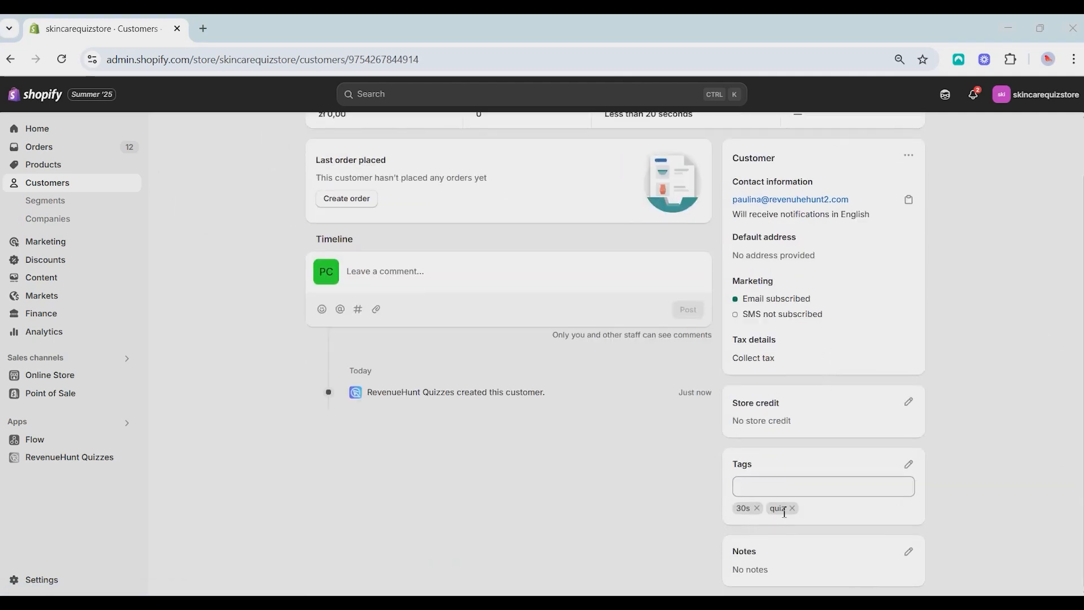
pyautogui.scroll(1, 565, 500)
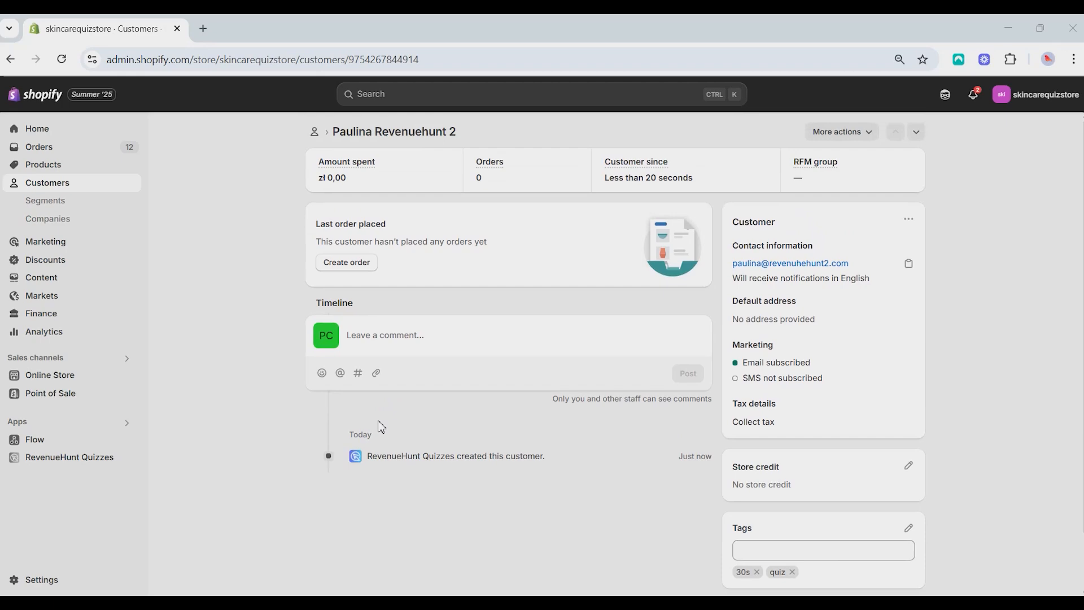
pyautogui.scroll(-1, 794, 537)
pyautogui.scroll(1, 655, 518)
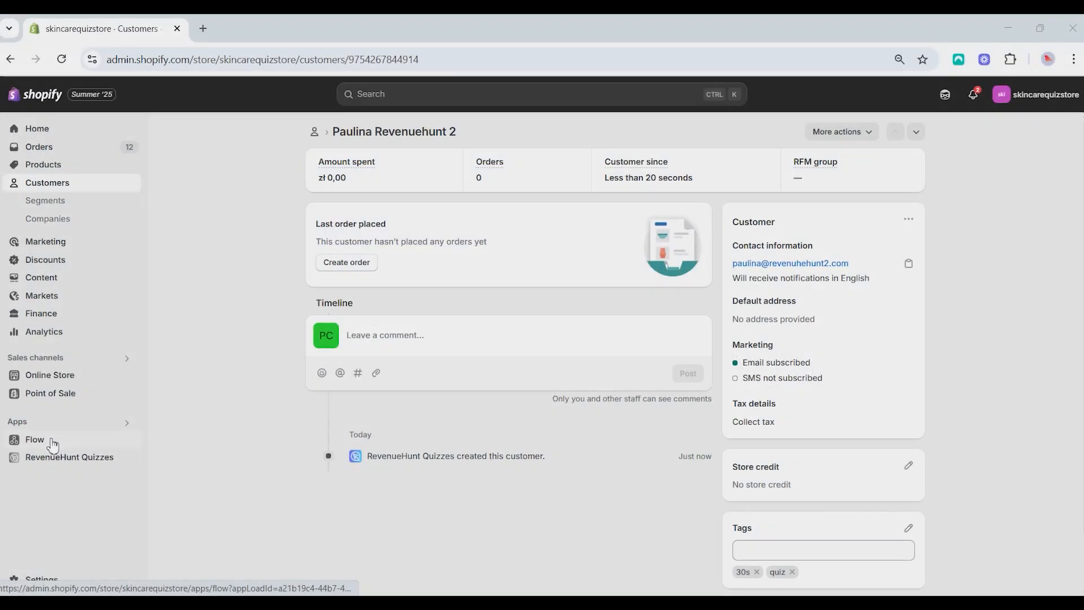
# Create a new workflow in Flow with the Shopify trigger "Customer created"
pyautogui.click(51, 440)
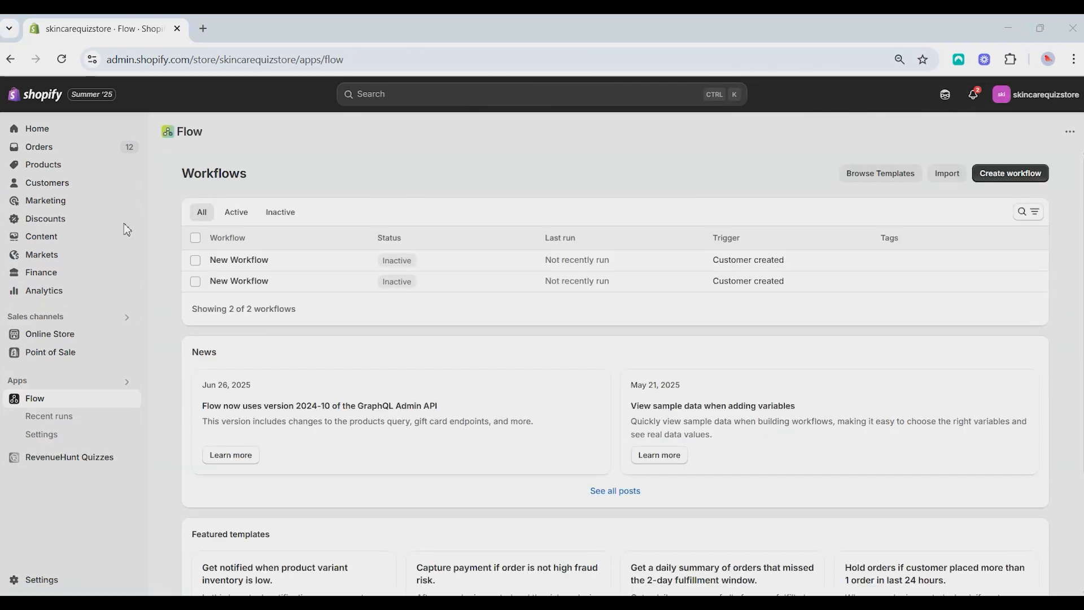
pyautogui.click(1014, 175)
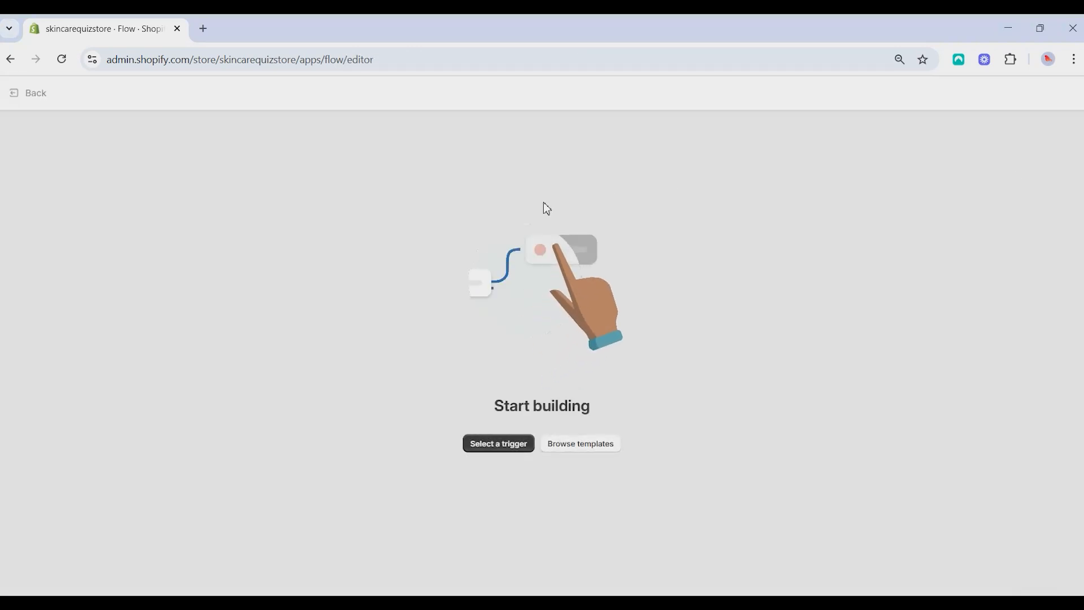
pyautogui.click(515, 449)
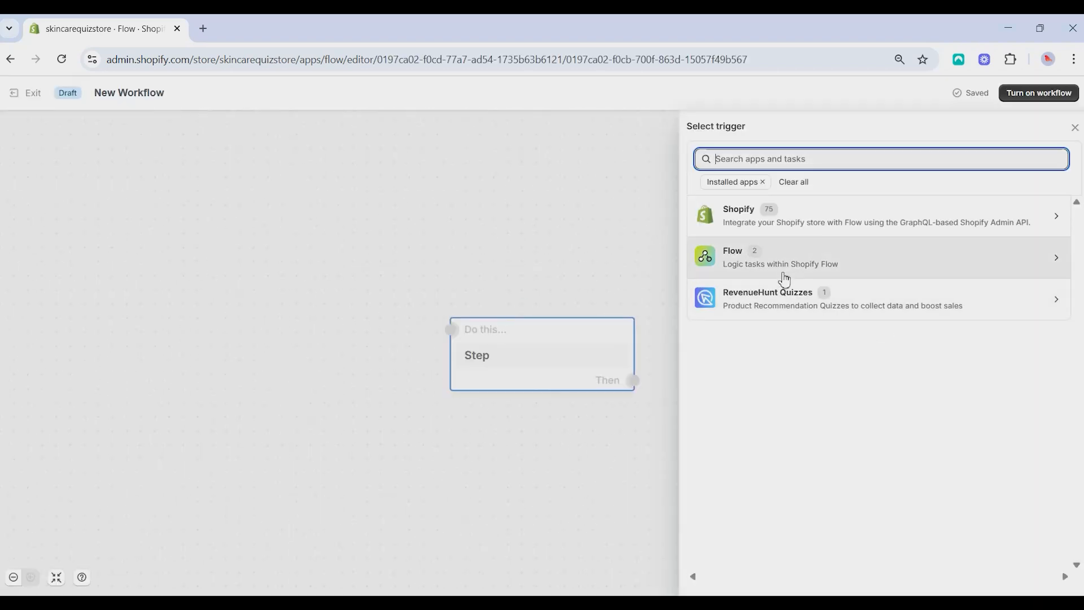
pyautogui.click(988, 228)
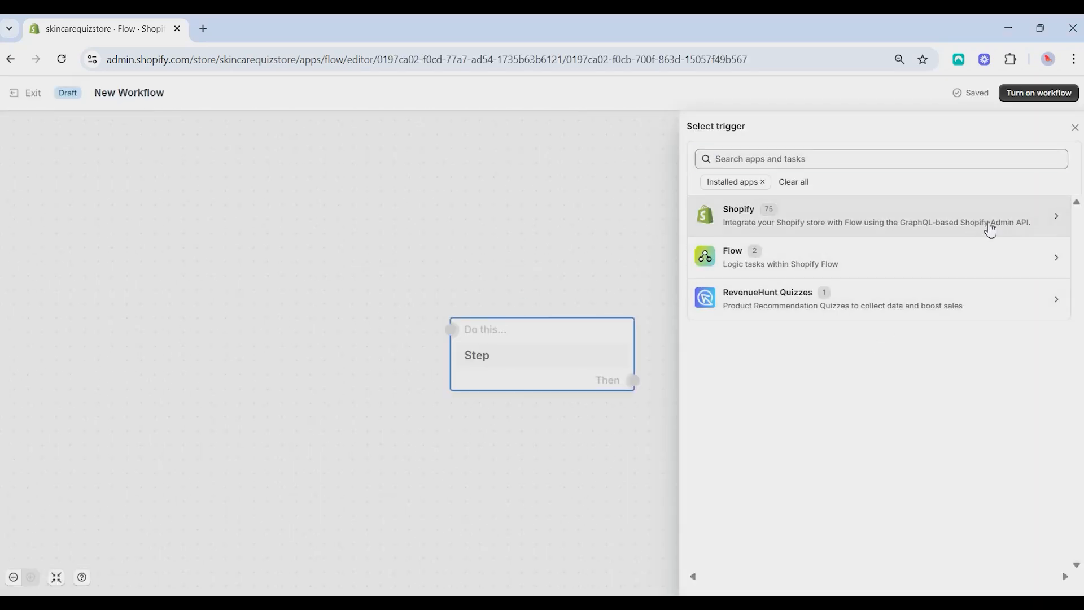
pyautogui.scroll(-1, 773, 310)
pyautogui.write('customer crea')
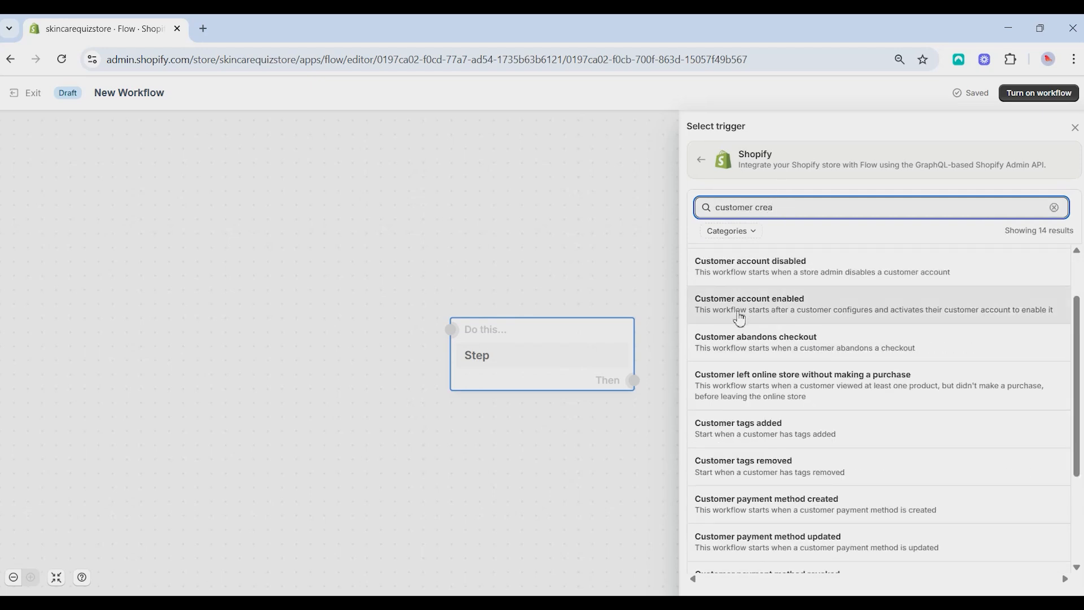
pyautogui.scroll(-3, 787, 343)
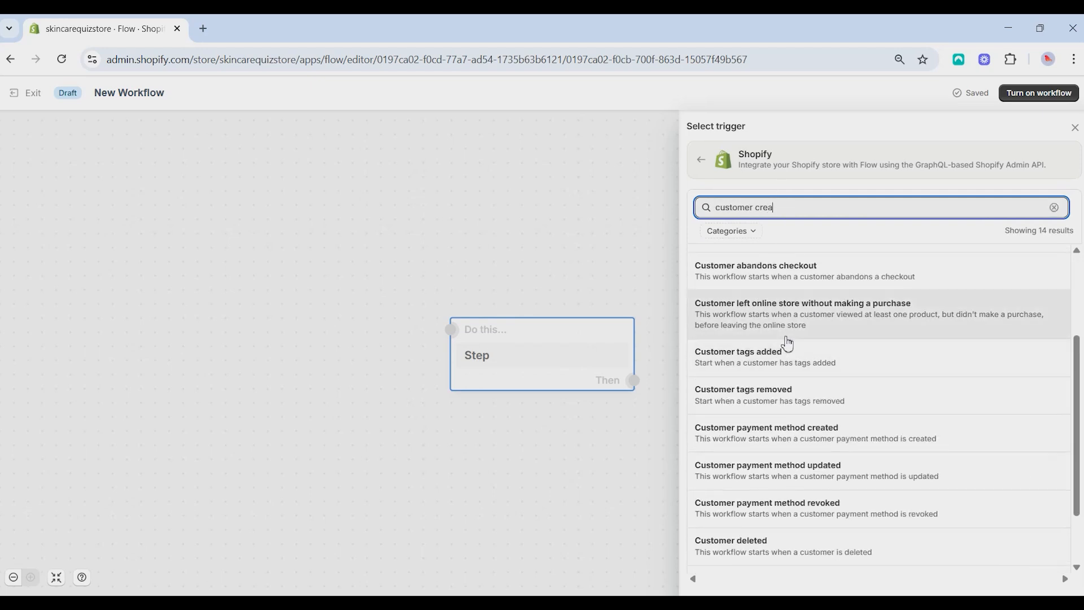
pyautogui.scroll(4, 789, 345)
pyautogui.click(791, 266)
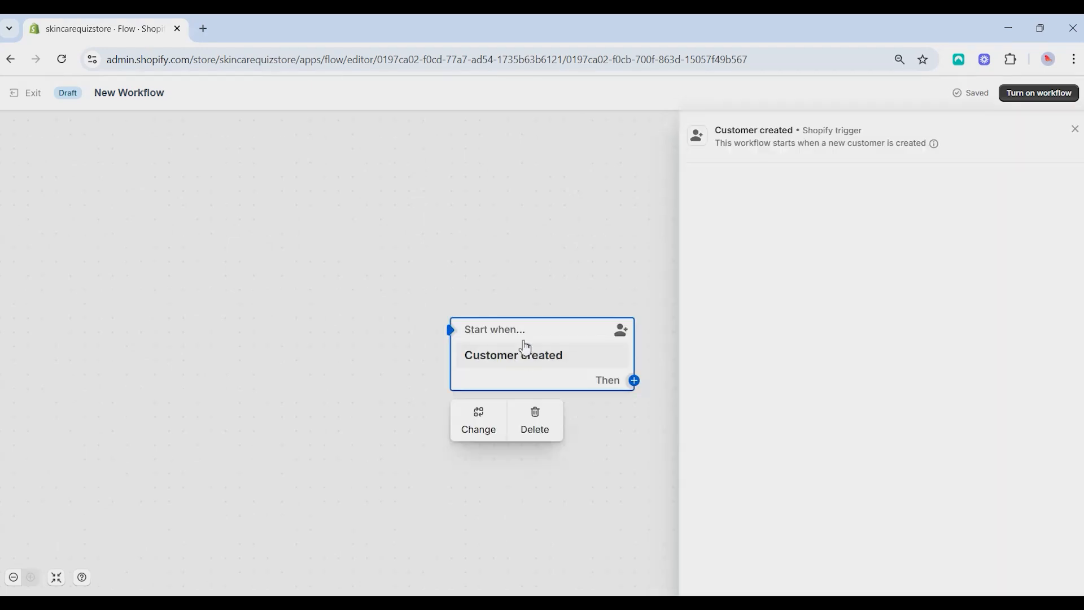
# Add a condition after the "Customer created" trigger that checks the customer's tags variable
pyautogui.moveTo(534, 329); pyautogui.dragTo(333, 207)
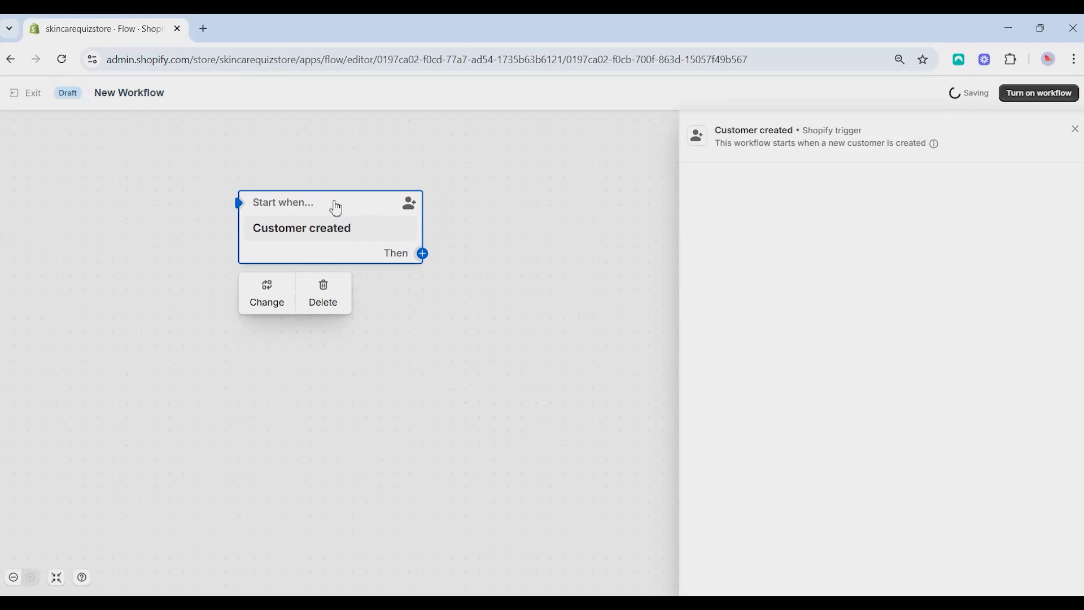
pyautogui.click(423, 254)
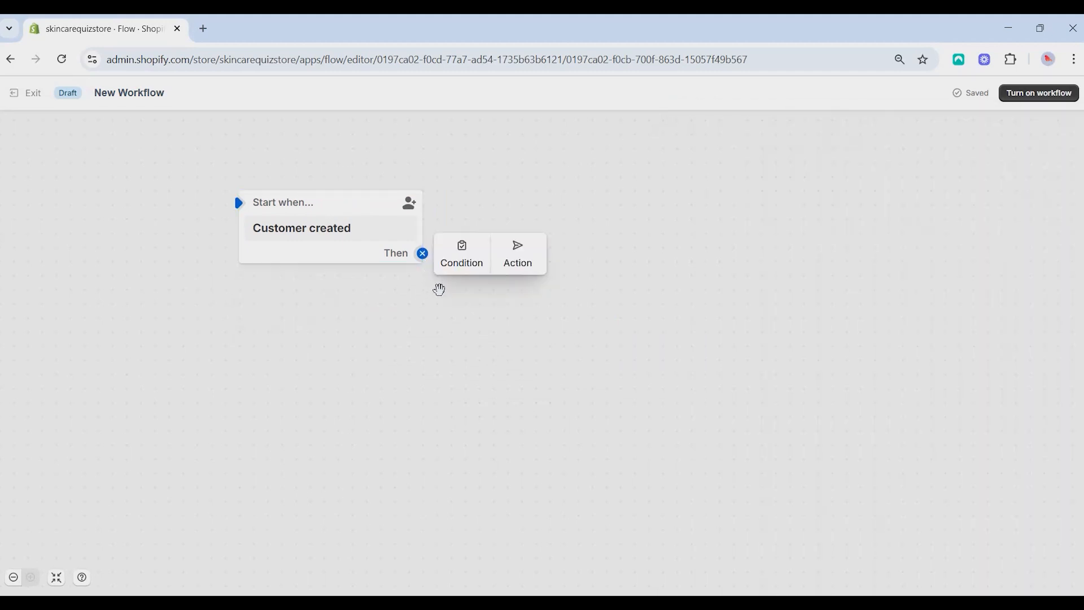
pyautogui.click(473, 264)
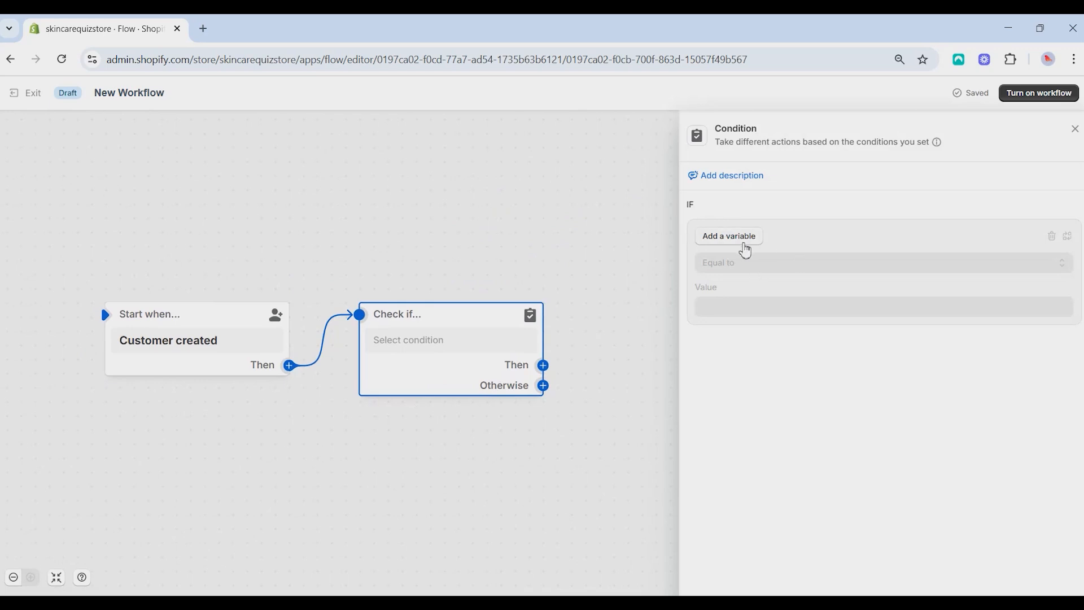
pyautogui.click(745, 249)
pyautogui.click(358, 328)
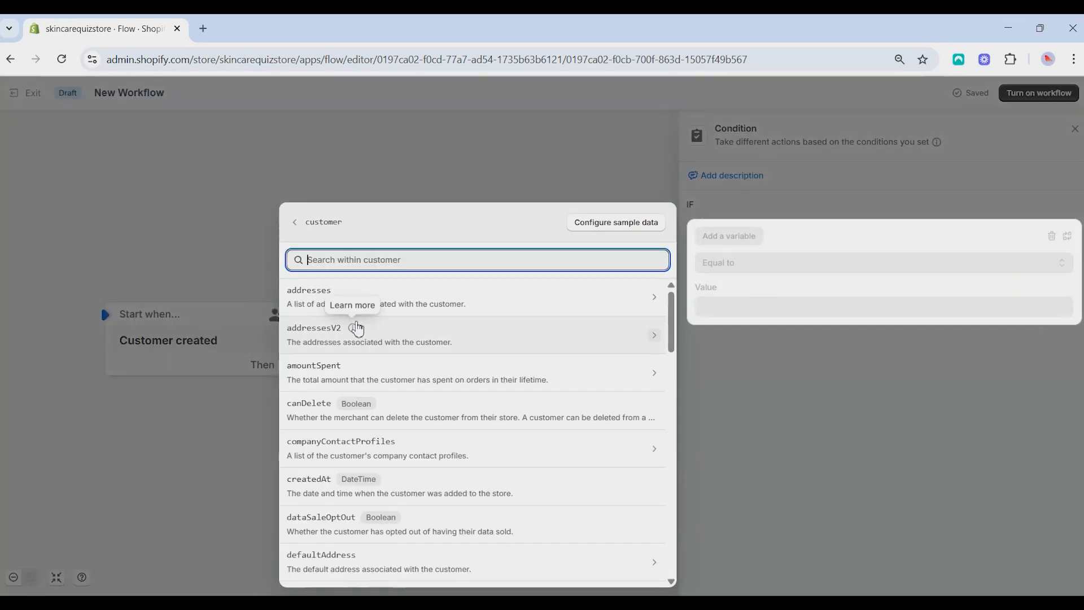
pyautogui.write('tag')
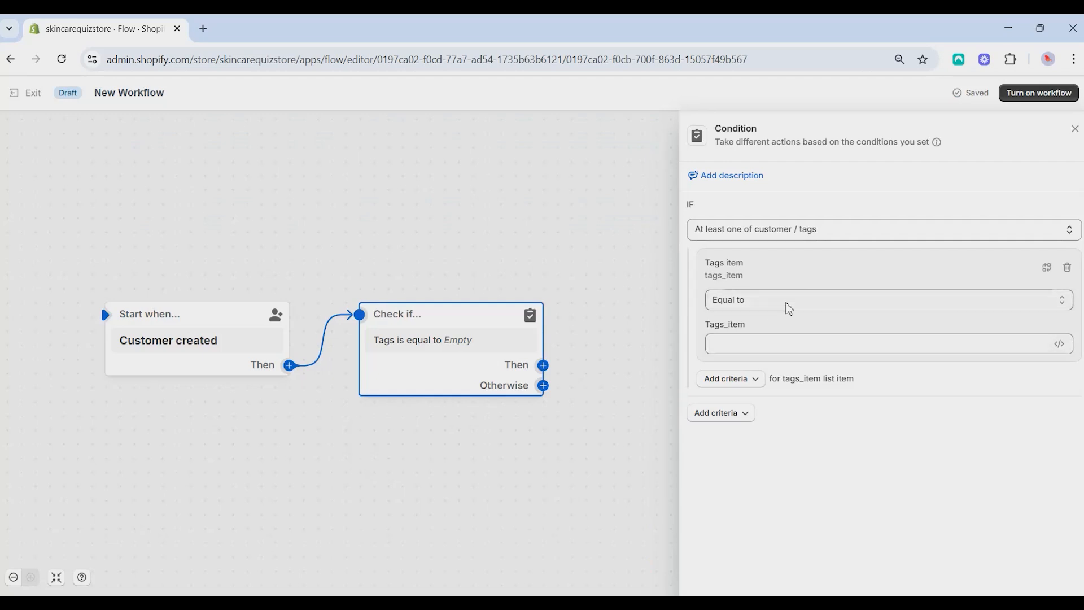
# Set the tags condition to Includes with the value "quiz" and close its settings
pyautogui.click(787, 300)
pyautogui.click(746, 341)
pyautogui.click(745, 344)
pyautogui.write('qui')
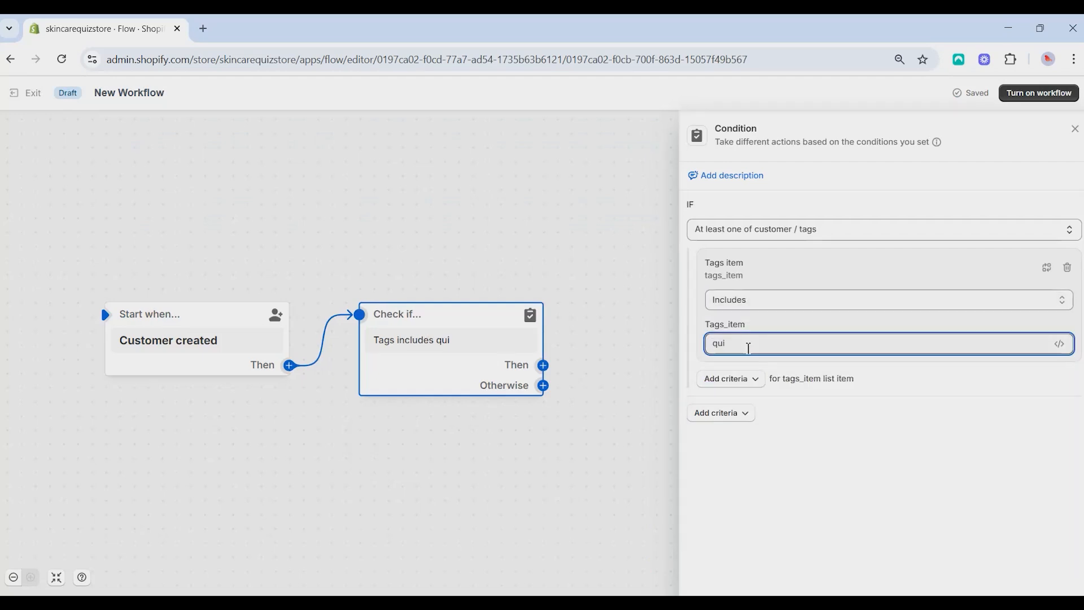
pyautogui.click(644, 358)
pyautogui.moveTo(232, 311); pyautogui.dragTo(247, 307)
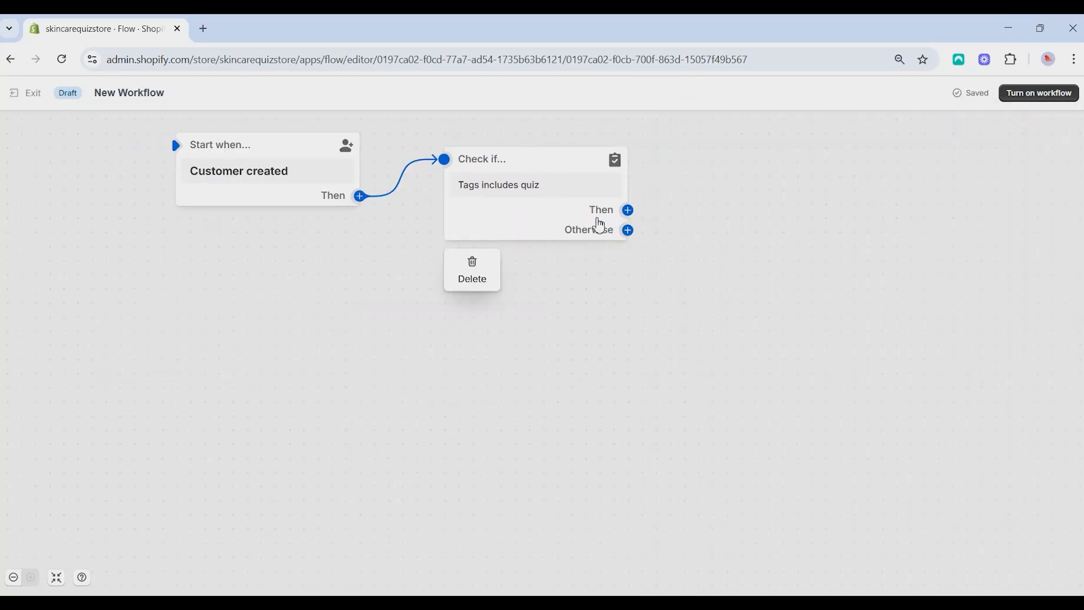
# Add the Email action "Send marketing email" to the condition's Then branch and review its email template setting
pyautogui.click(627, 216)
pyautogui.click(628, 212)
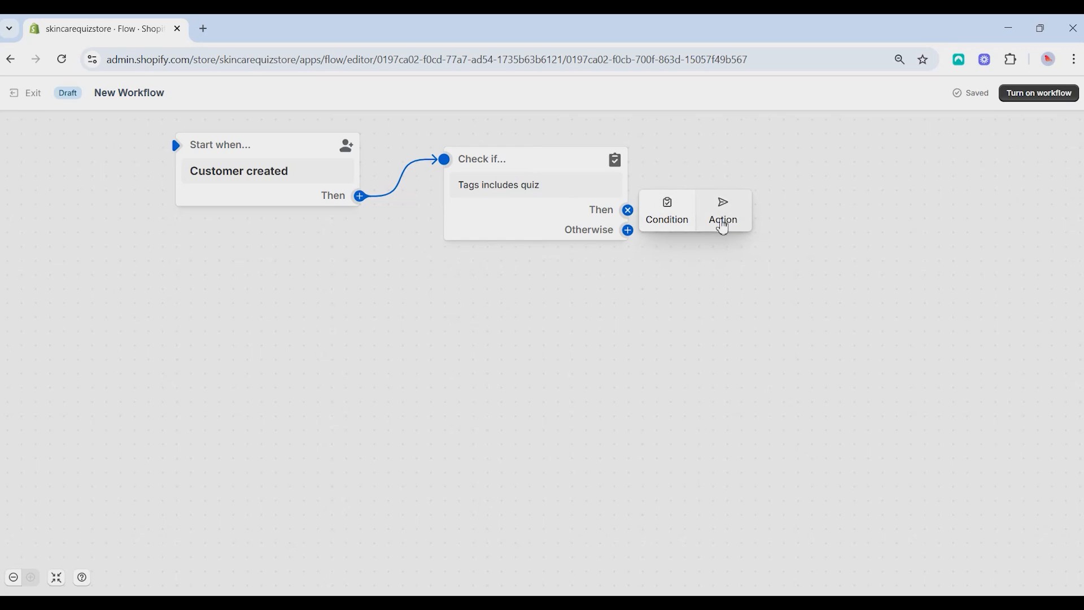
pyautogui.click(720, 220)
pyautogui.click(804, 301)
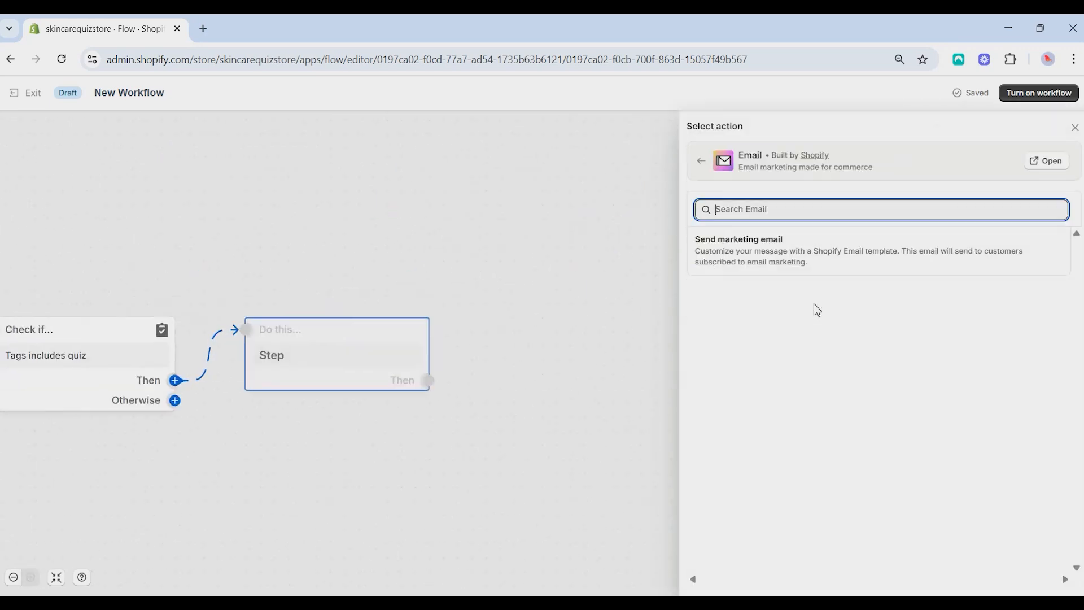
pyautogui.click(779, 259)
pyautogui.moveTo(447, 271); pyautogui.dragTo(884, 236)
pyautogui.click(1075, 129)
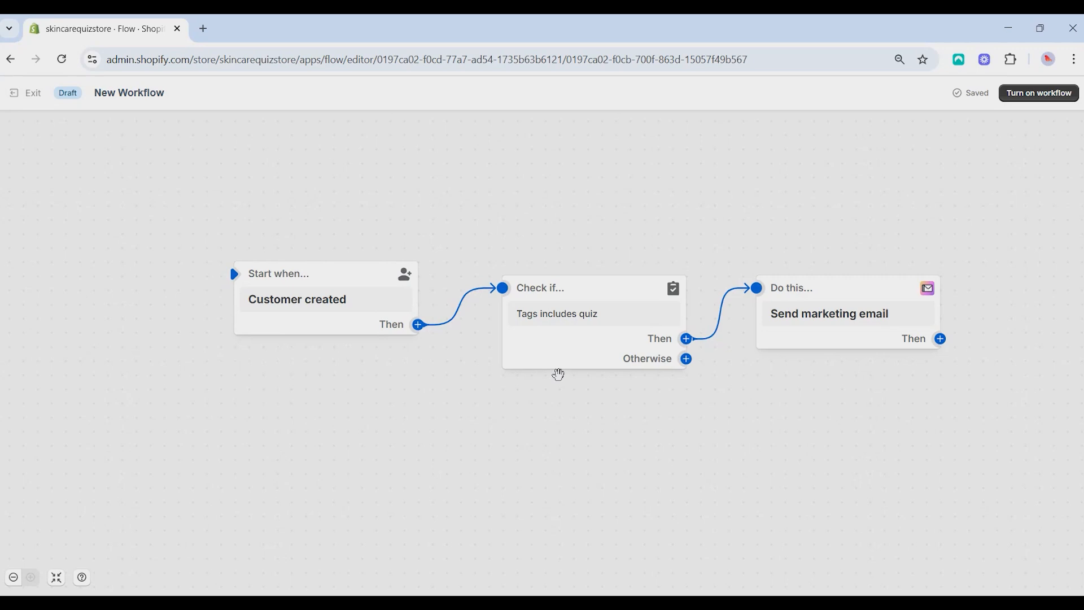
pyautogui.click(869, 344)
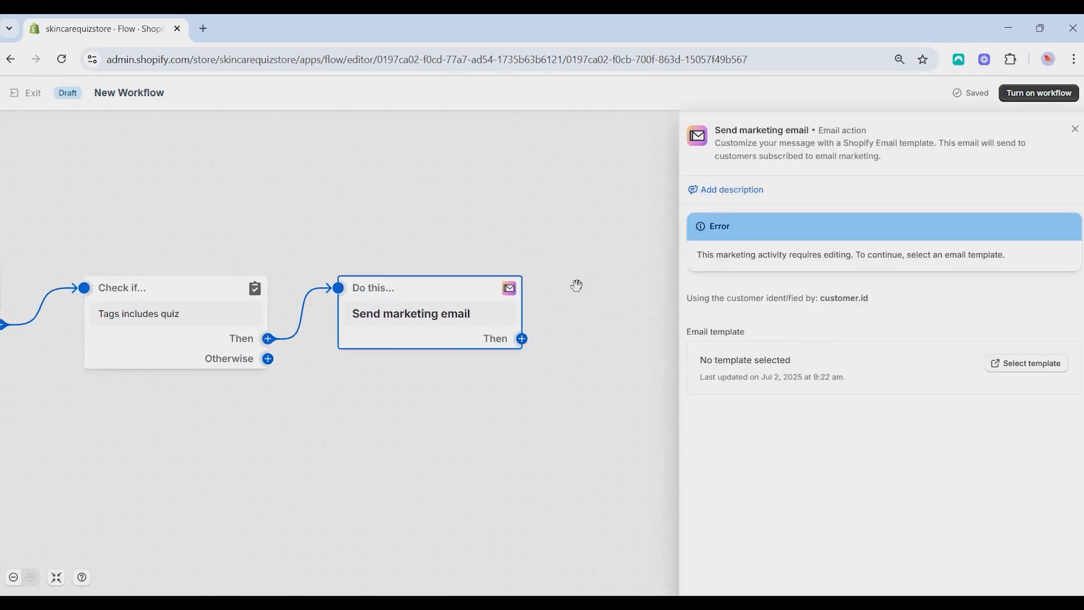
pyautogui.click(1076, 130)
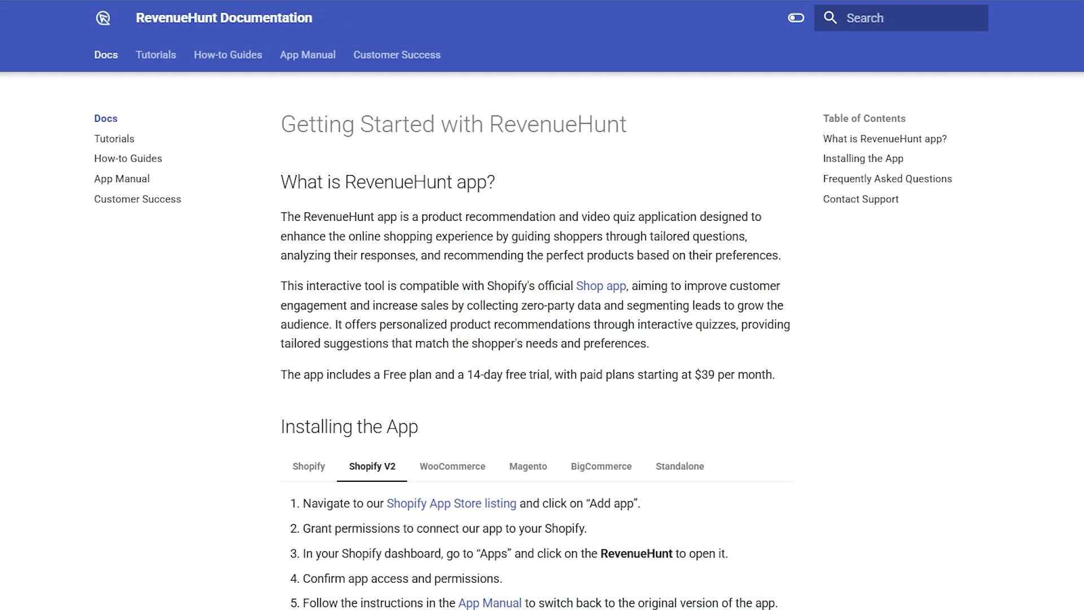
pyautogui.scroll(-9, 537, 339)
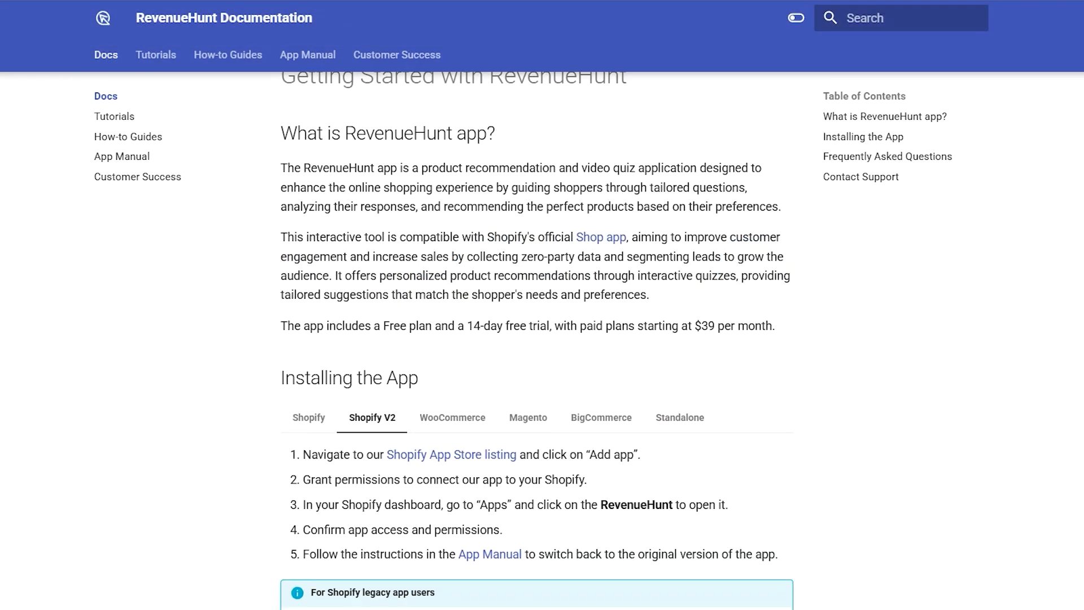
pyautogui.scroll(-1, 536, 339)
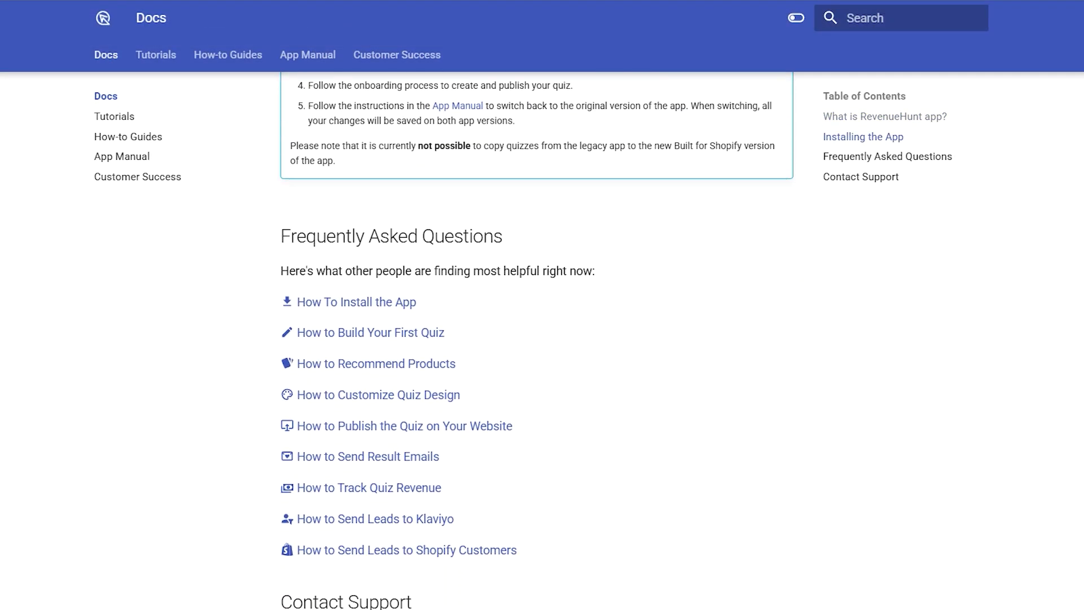